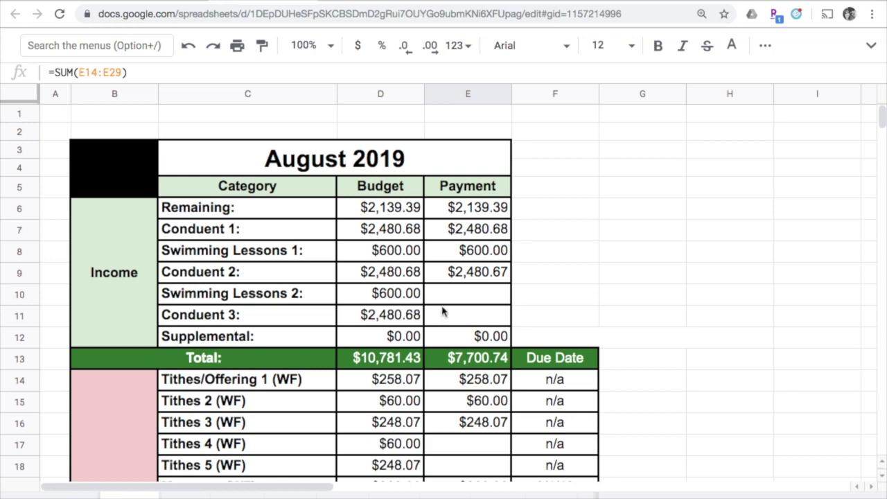
- Enter a payment of 600 for Swimming Lessons 2 in the August income section
left_click(458, 298)
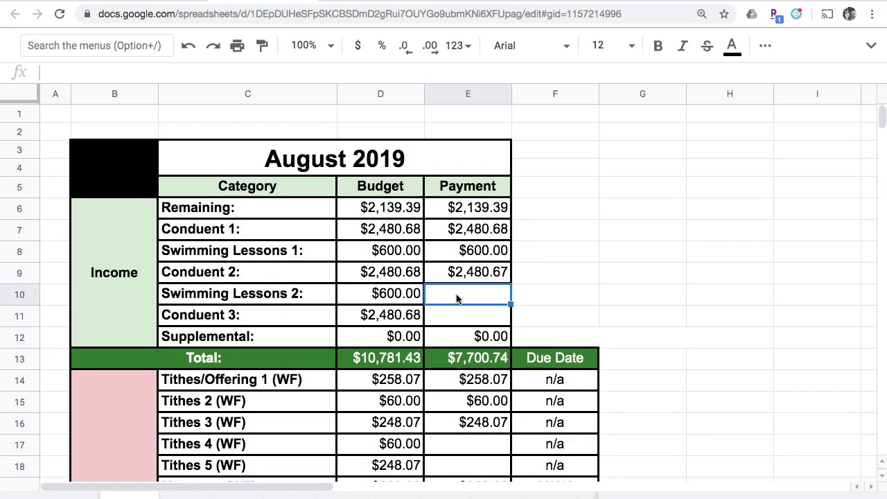
type("600")
key("Return")
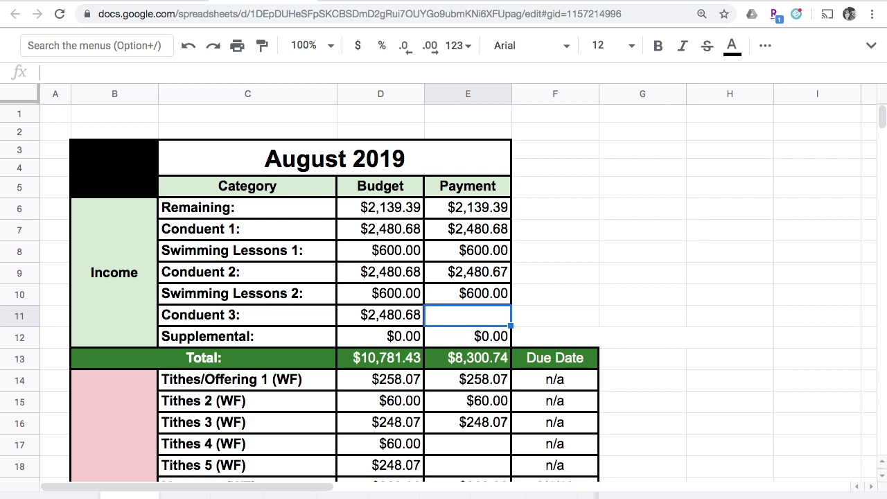
- Enter a payment of 2480.68 for Conduent 3 in the income section
type("4")
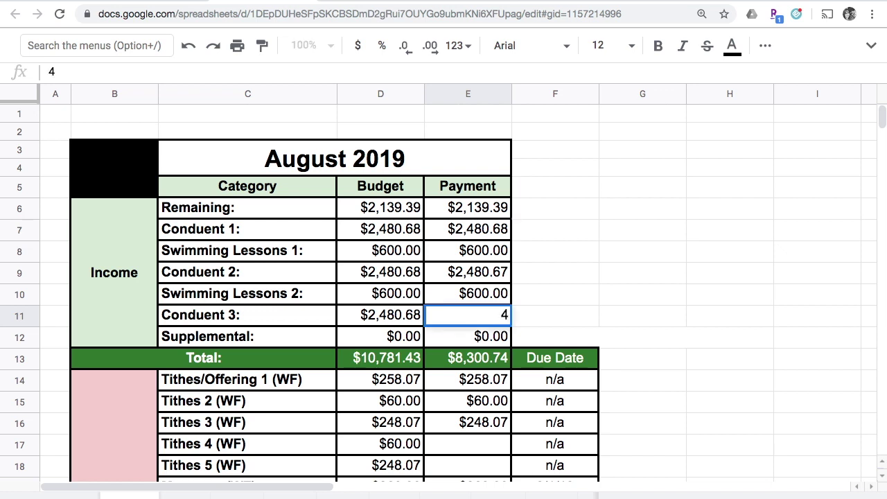
key("BackSpace")
type("2480.")
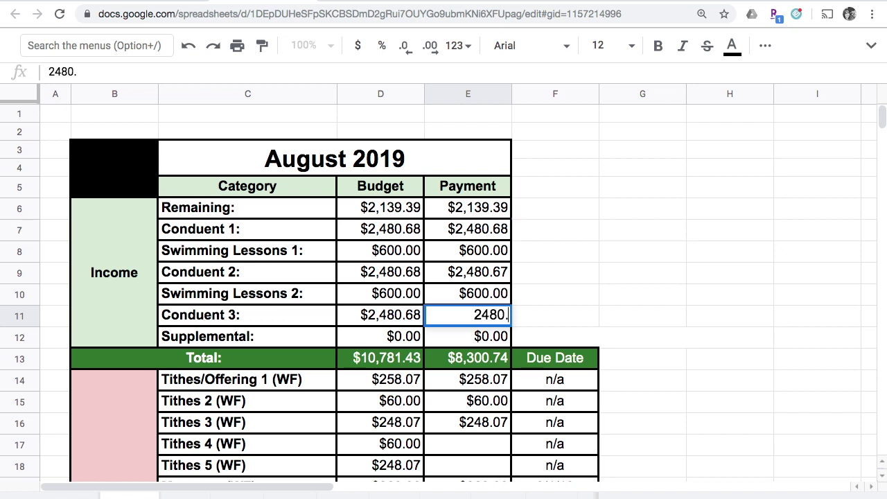
type("68")
key("Return")
left_click(467, 315)
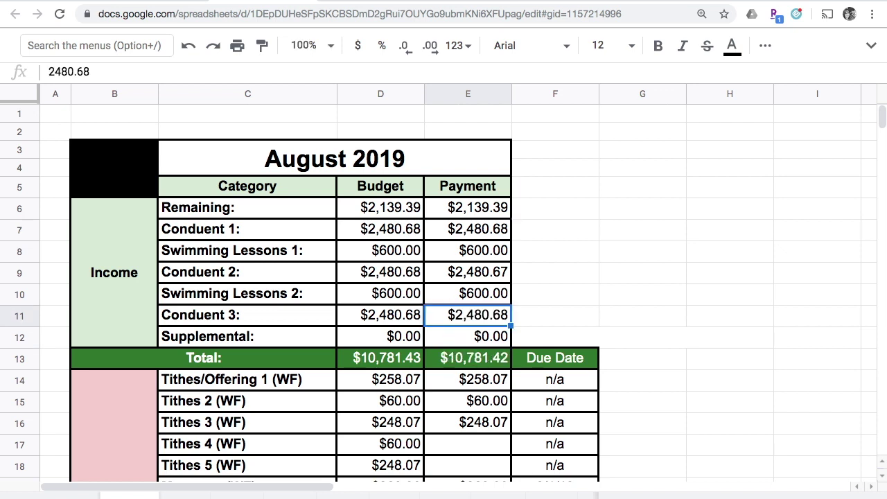
- Enter a payment of 60 for Tithes 4 (WF) in the regular costs
scroll(458, 357, "down", 3)
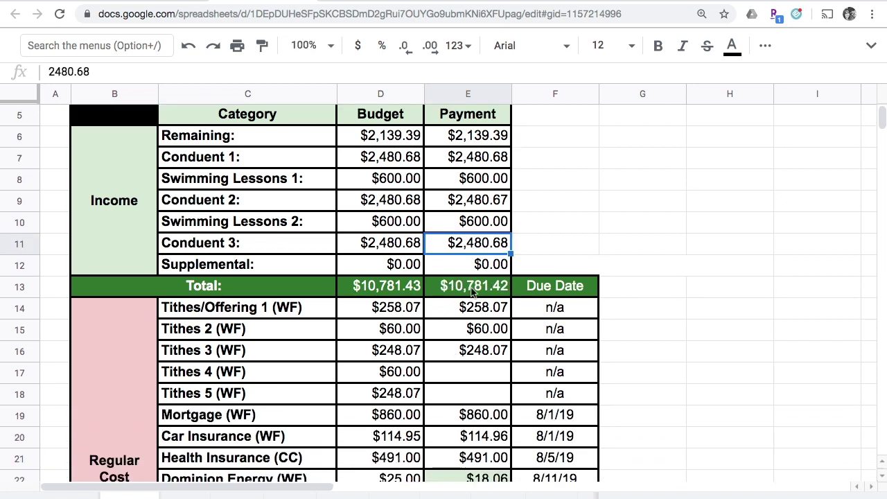
left_click(524, 222)
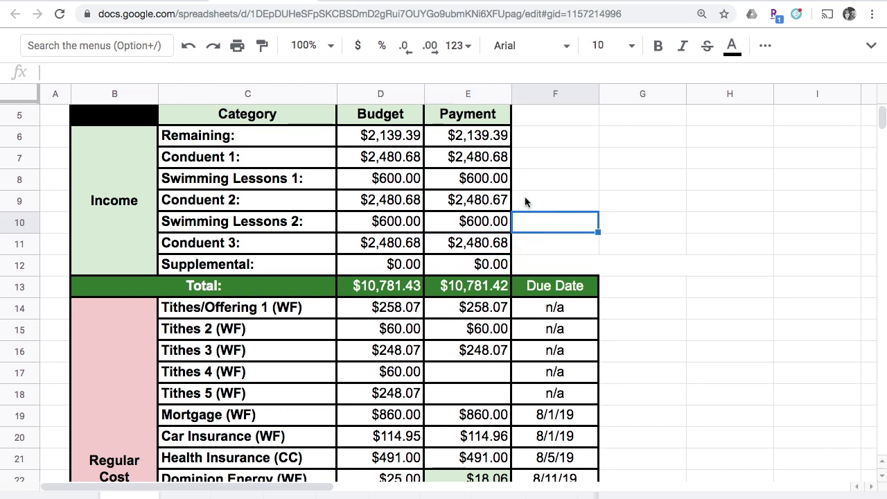
key("Left")
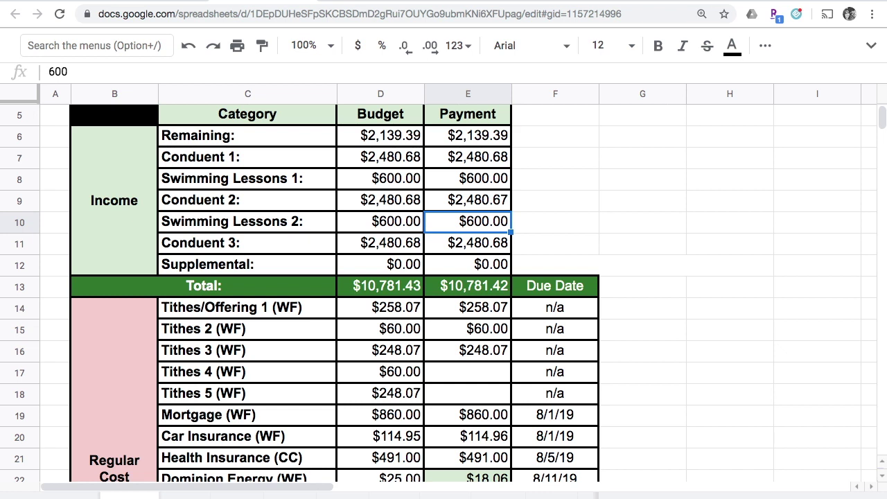
key("Down")
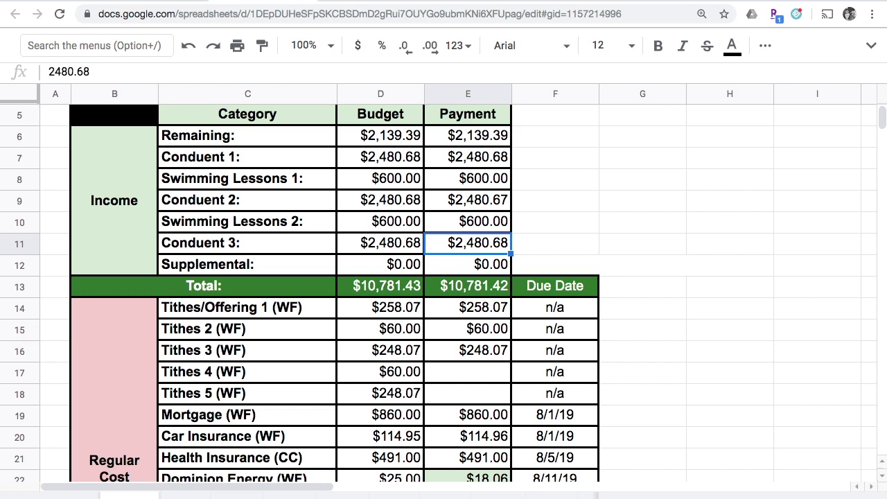
key("Down")
key("Down")
key("Down")
key("Down")
key("Down")
key("Down")
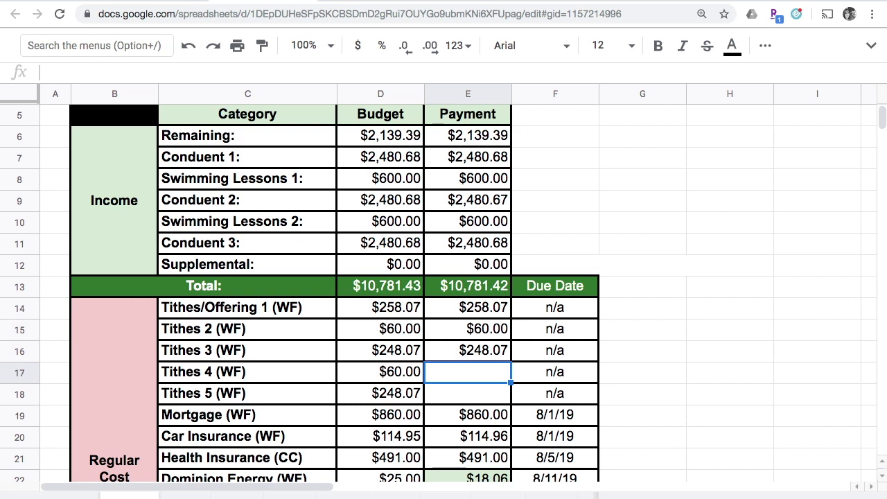
type("60")
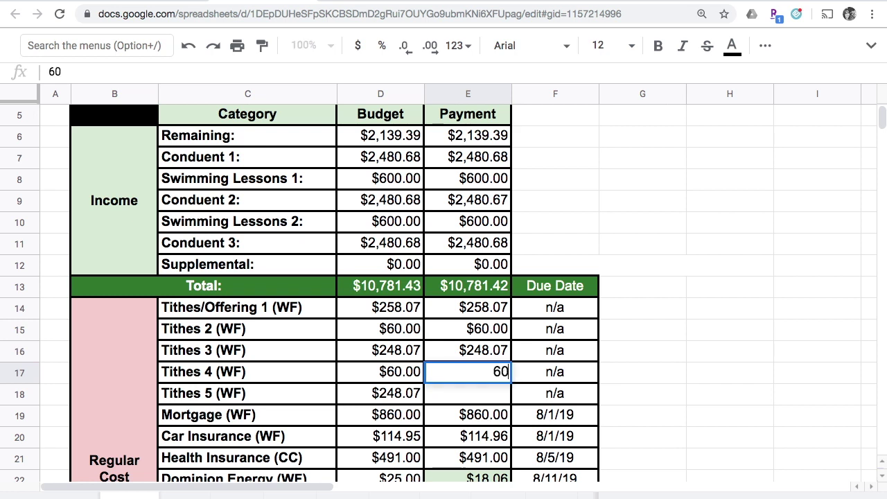
key("Return")
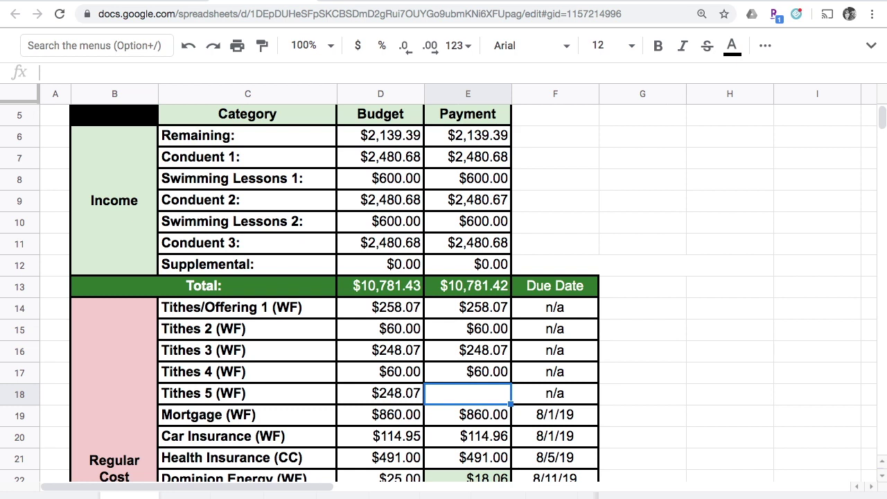
- Enter a payment of 248.07 for Tithes 5 (WF) in the regular costs
type("248")
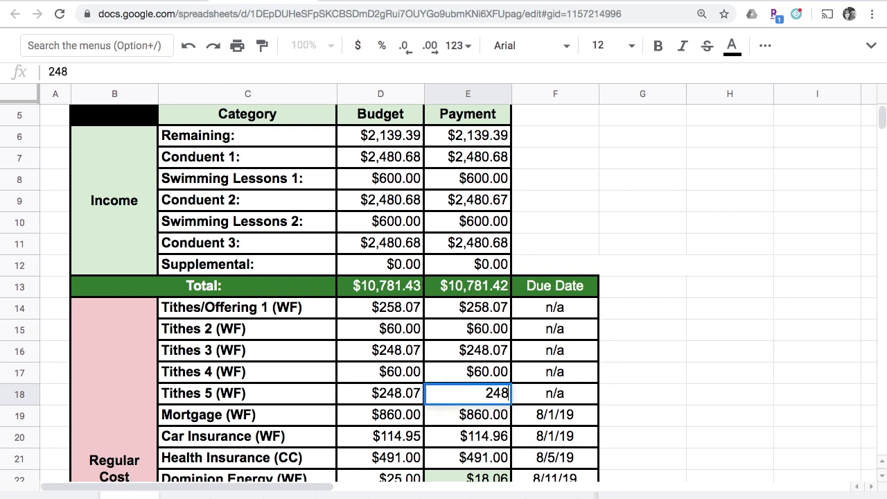
type(".07")
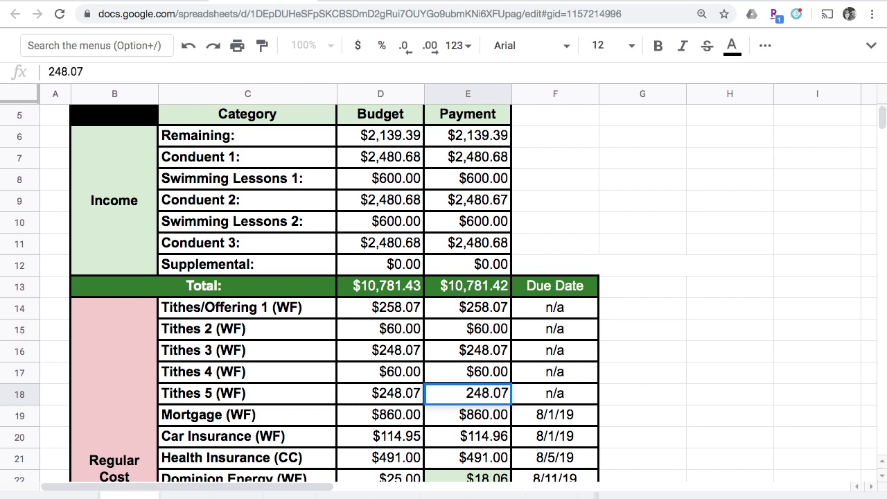
key("Return")
key("Up")
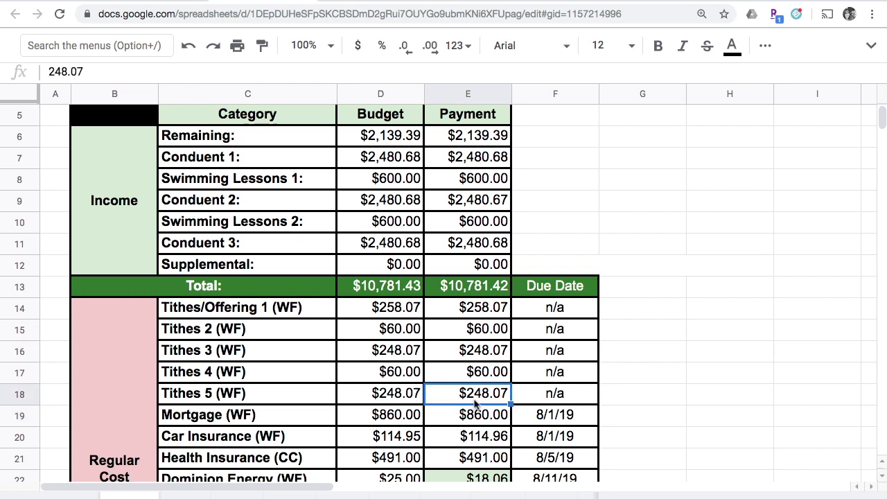
- Add the note "248.07 tithing" in cell E79, below the other pending expenses under the budget table
scroll(474, 403, "down", 20)
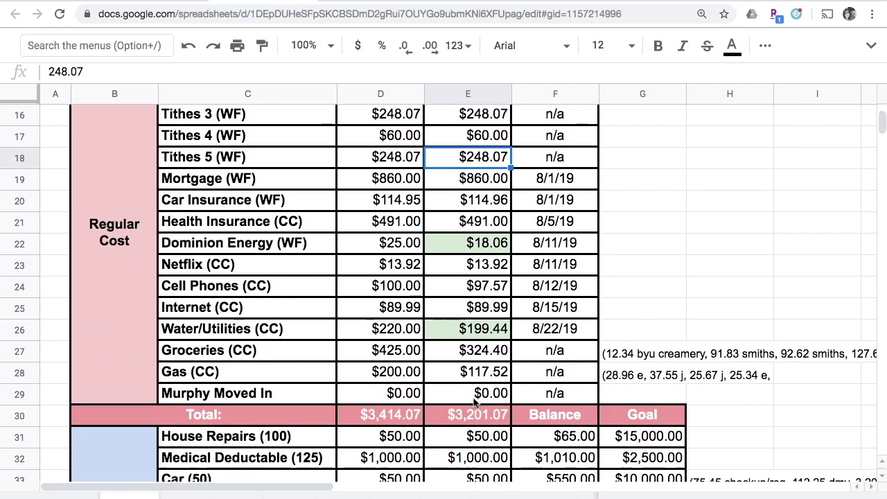
scroll(473, 403, "down", 1)
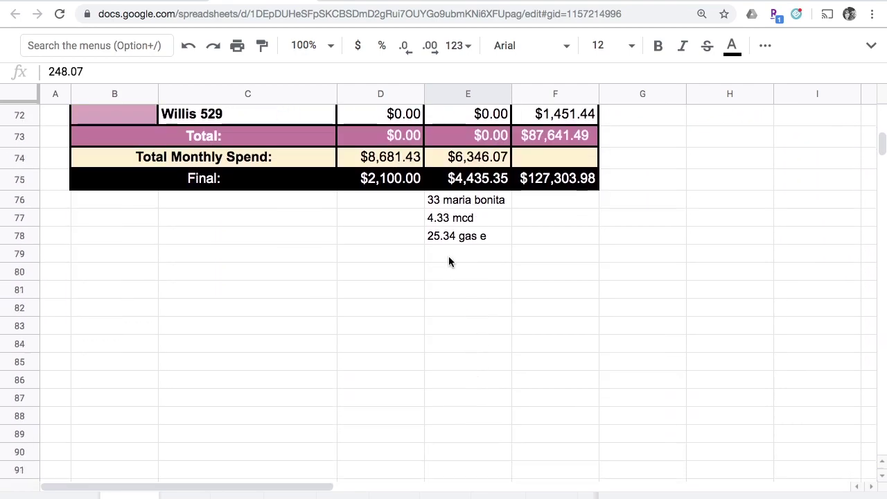
left_click(449, 255)
type("248.")
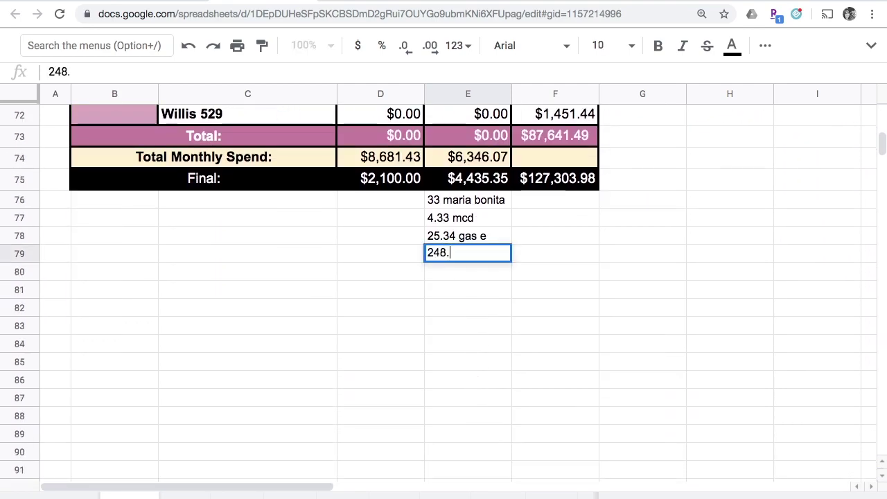
type("07 tithing")
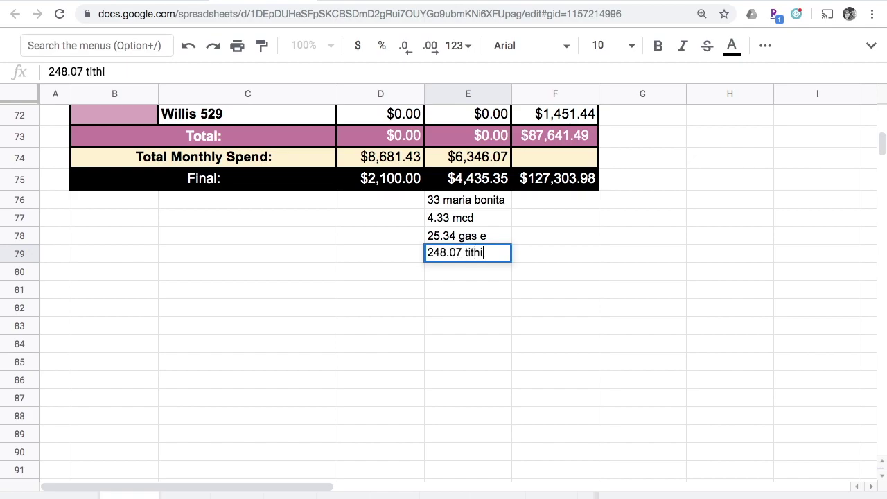
key("Return")
- Review the budget and payment columns from the income section through to the Final row, and inspect the final payment amount
scroll(443, 293, "up", 13)
scroll(443, 293, "up", 7)
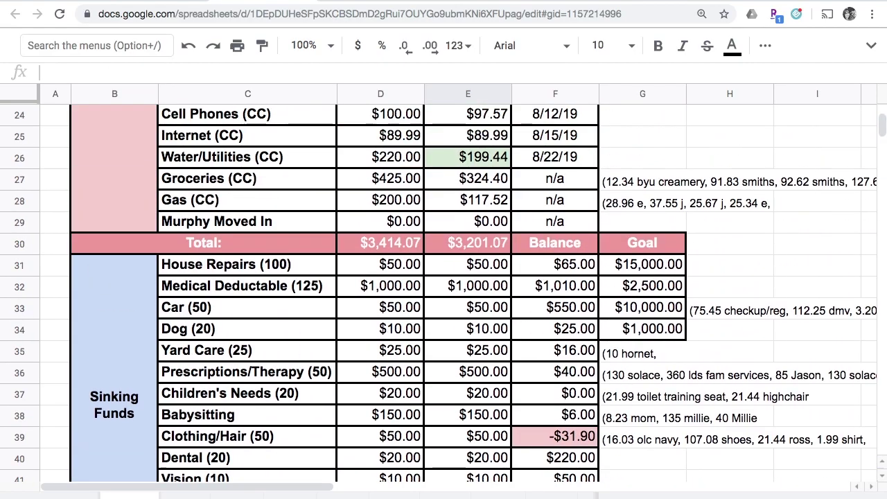
scroll(468, 275, "up", 3)
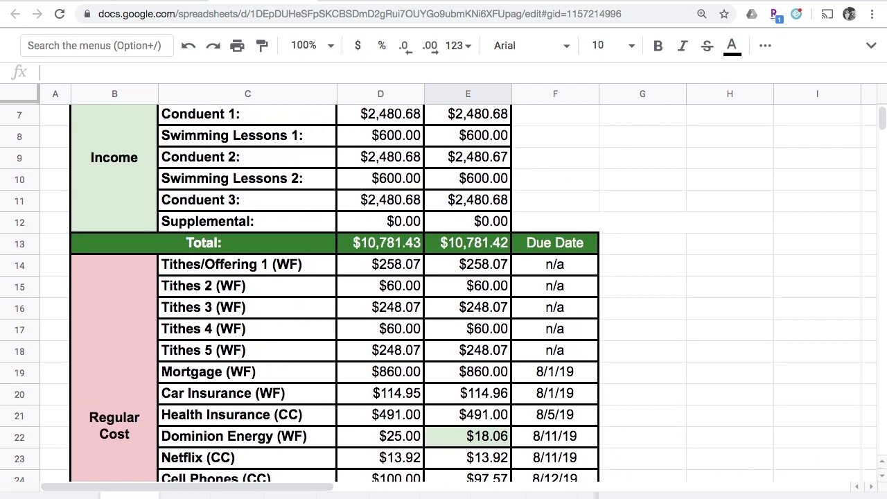
scroll(468, 275, "down", 2)
scroll(468, 275, "down", 3)
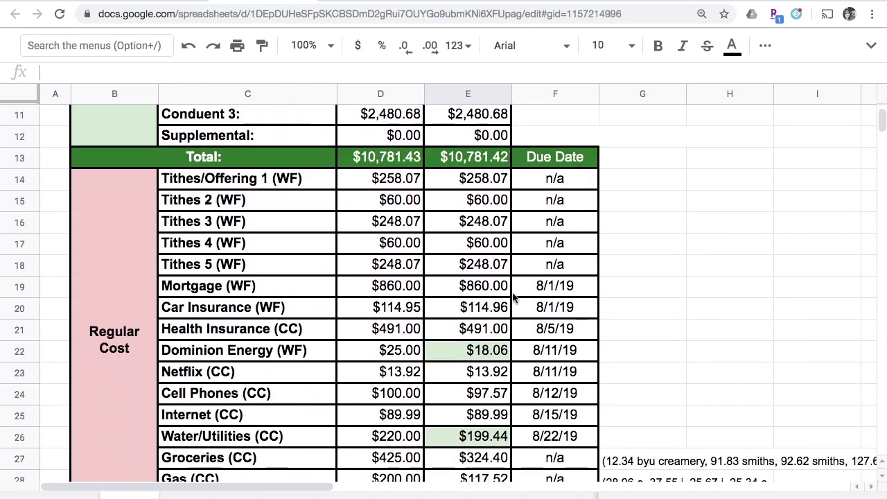
scroll(464, 372, "down", 3)
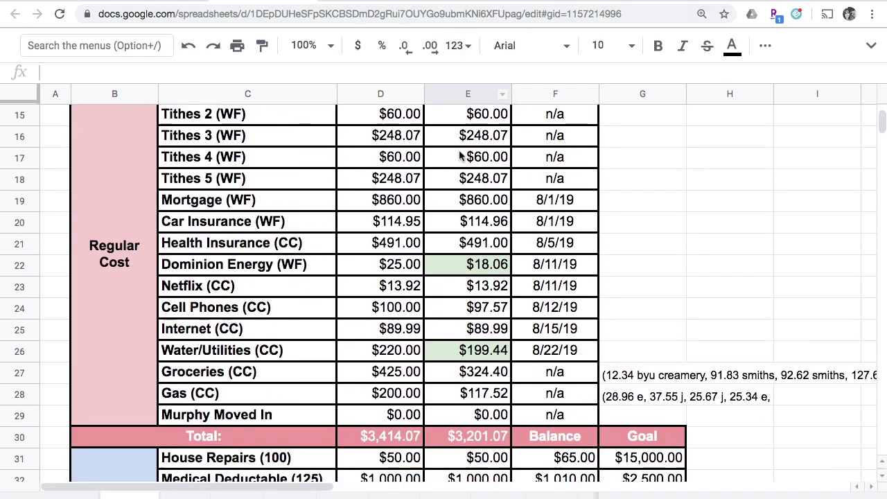
scroll(478, 352, "down", 5)
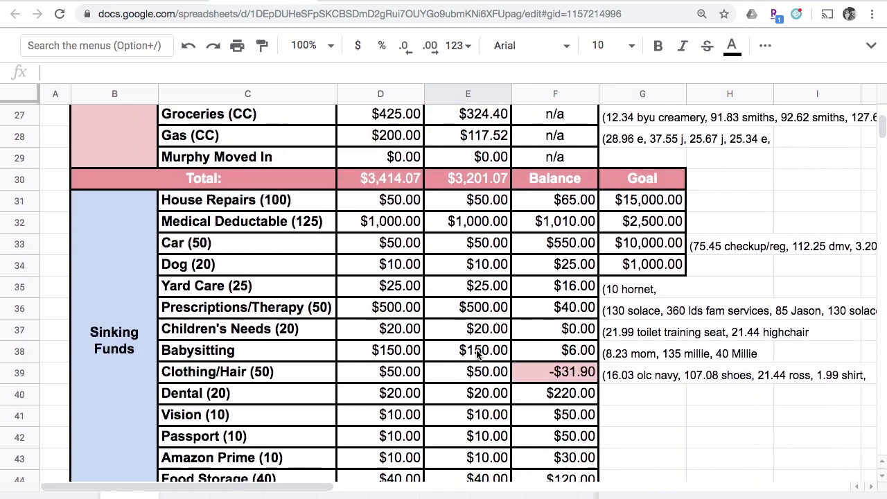
scroll(468, 408, "down", 5)
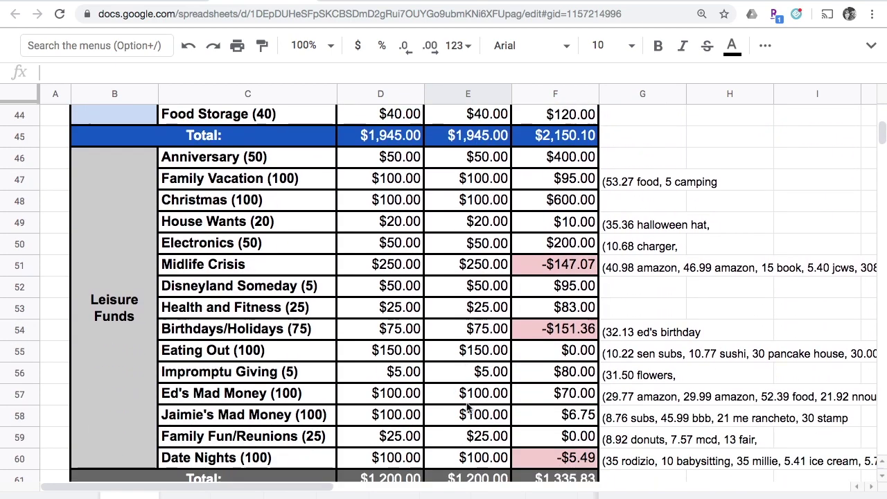
scroll(468, 408, "down", 2)
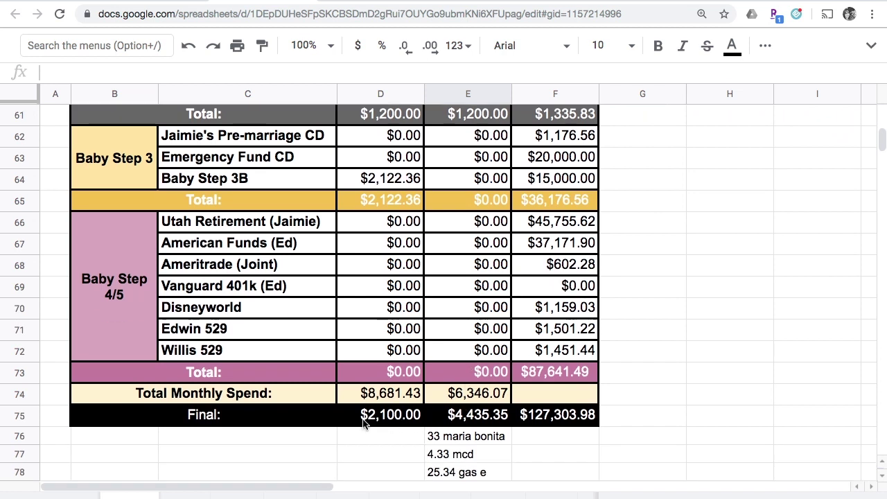
left_click(471, 424)
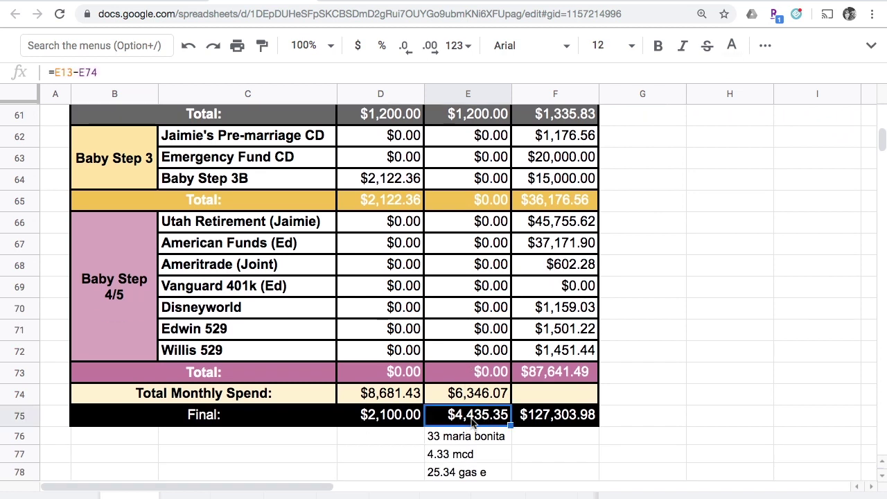
- Enter a payment of 2335.35 for Baby Step 3B after reviewing the budget and payment columns of the funds above
left_click(482, 182)
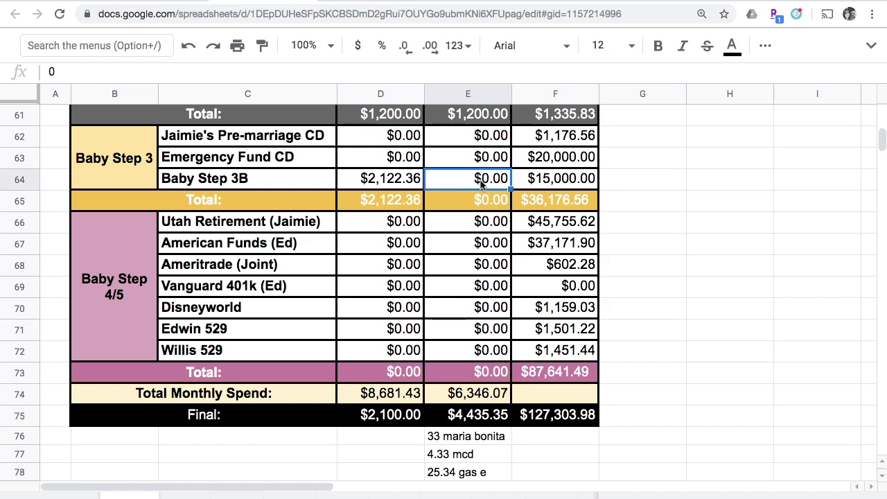
scroll(481, 180, "up", 6)
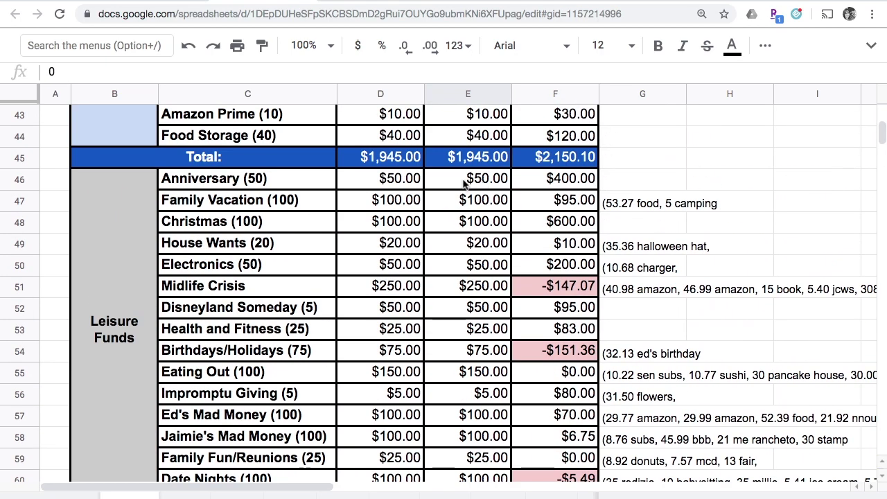
scroll(503, 163, "up", 5)
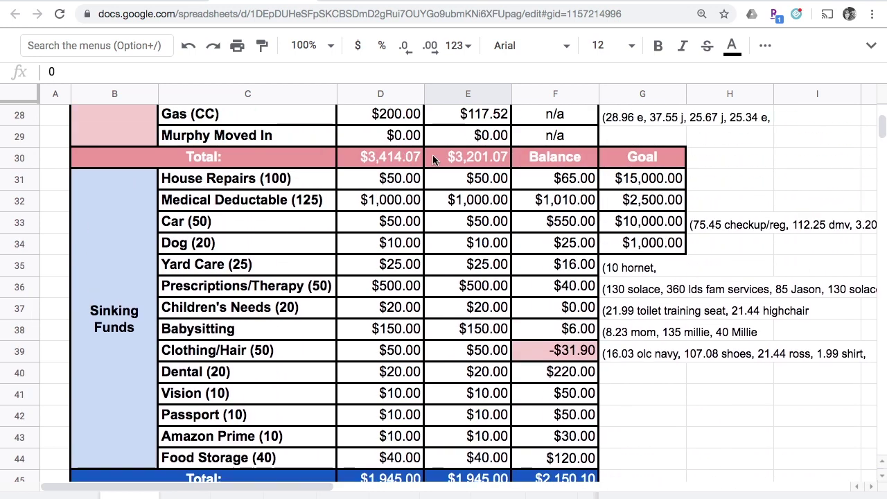
scroll(455, 246, "up", 1)
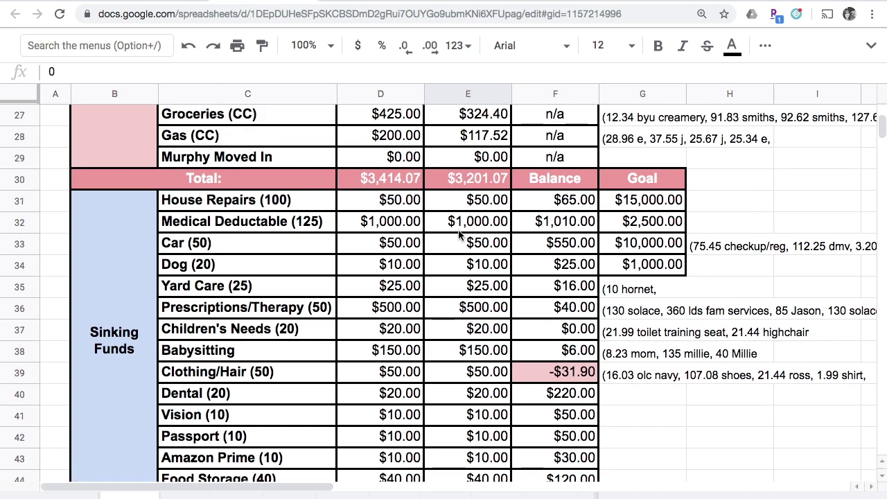
scroll(449, 303, "down", 5)
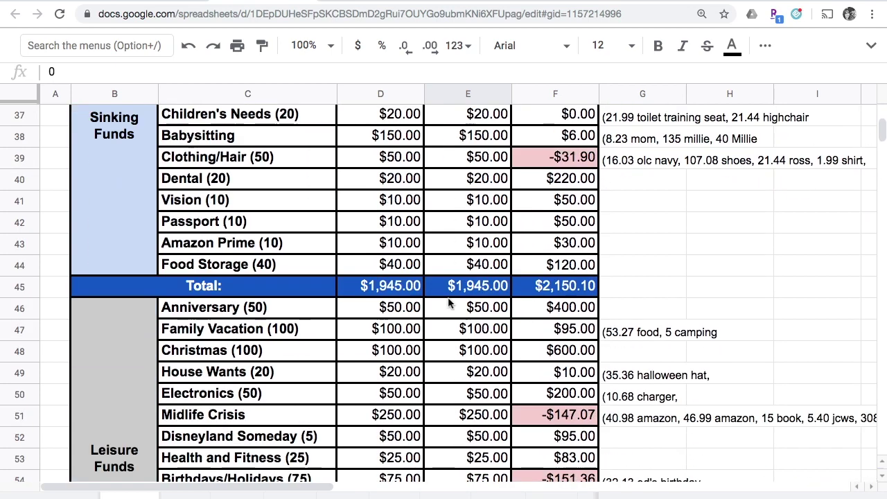
scroll(448, 303, "down", 11)
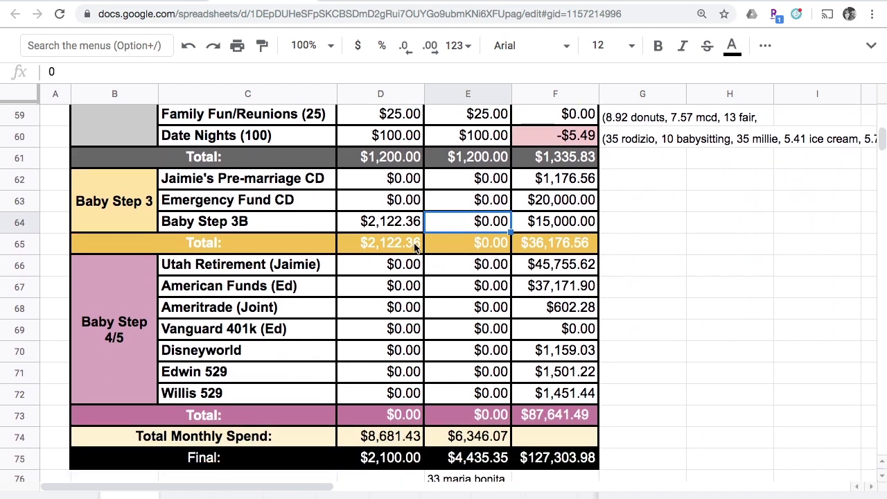
scroll(456, 363, "down", 1)
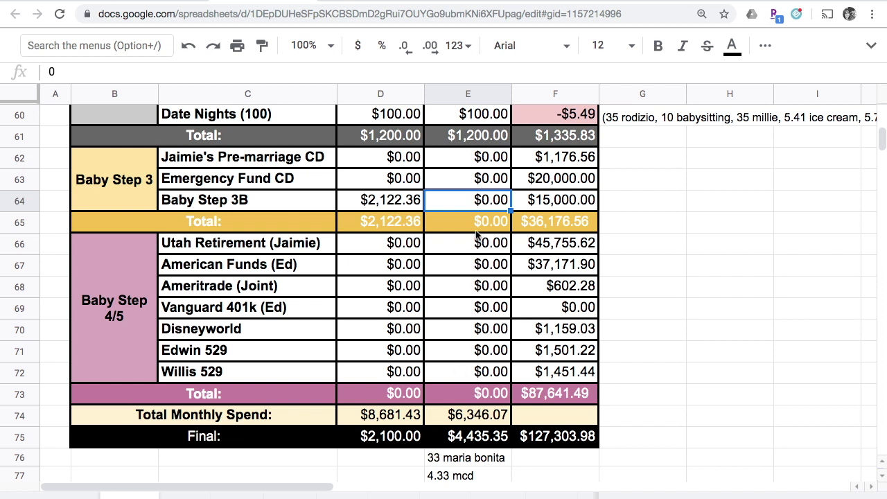
type("2")
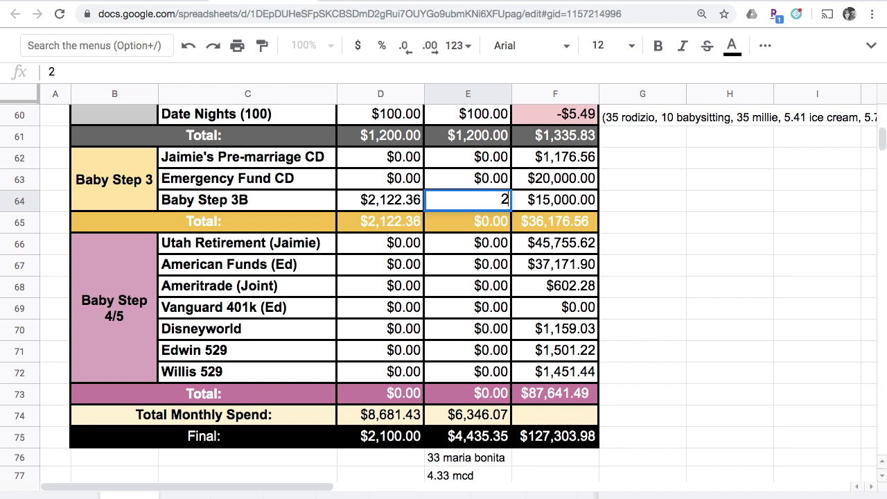
type(",335.3")
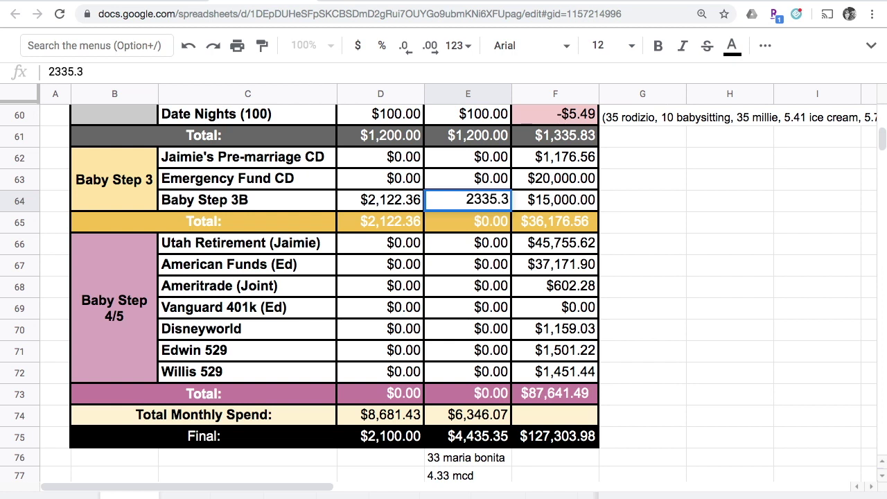
type("5")
key("Return")
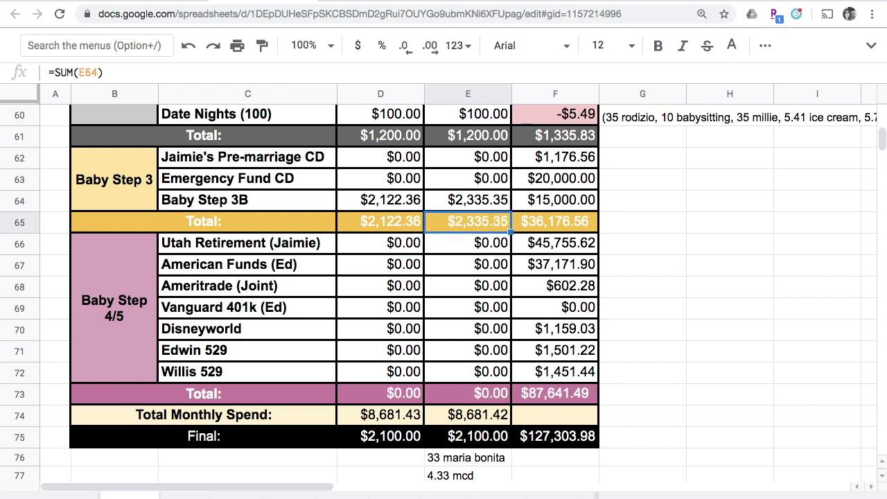
- Compare the Final row's payment amount with its budget amount, and return to the Baby Step 3B payment
key("Down")
key("Down")
key("Down")
key("Down")
key("Down")
key("Down")
key("Down")
key("Down")
key("Down")
key("Down")
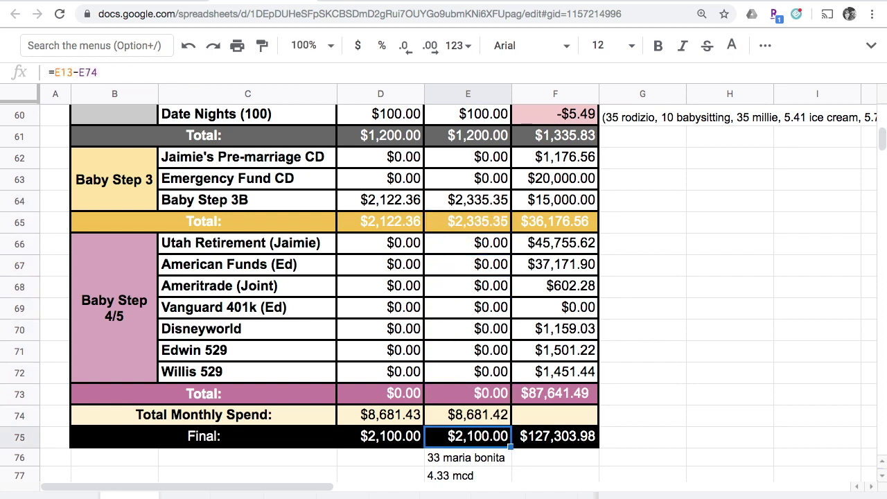
key("Up")
key("Up")
key("Up")
key("Up")
key("Up")
key("Up")
key("Up")
key("Up")
key("Up")
key("Up")
key("Up")
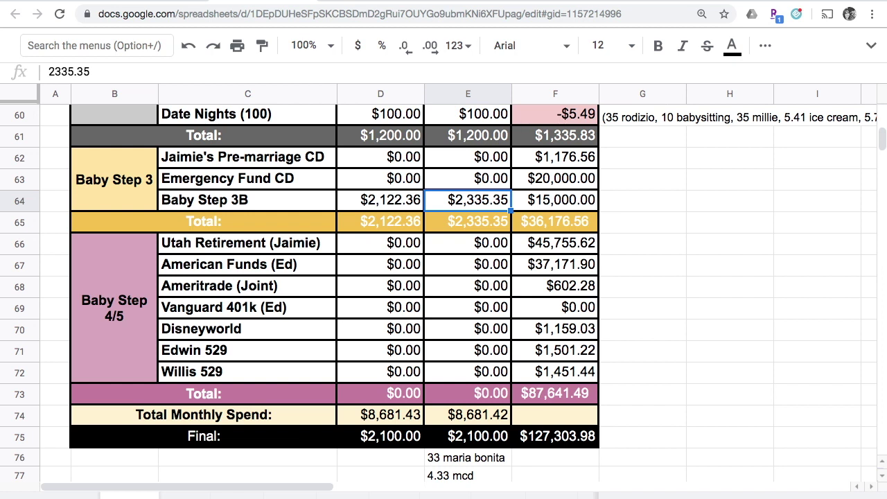
key("Up")
key("Down")
- Change the Baby Step 3B payment to 2300
scroll(488, 178, "up", 2)
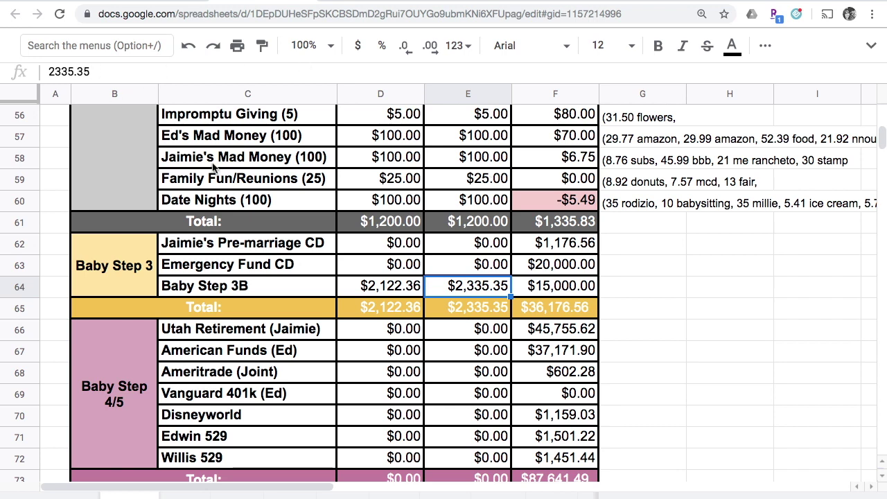
left_click(102, 70)
key("BackSpace")
key("BackSpace")
key("BackSpace")
key("BackSpace")
key("BackSpace")
type("00")
key("Return")
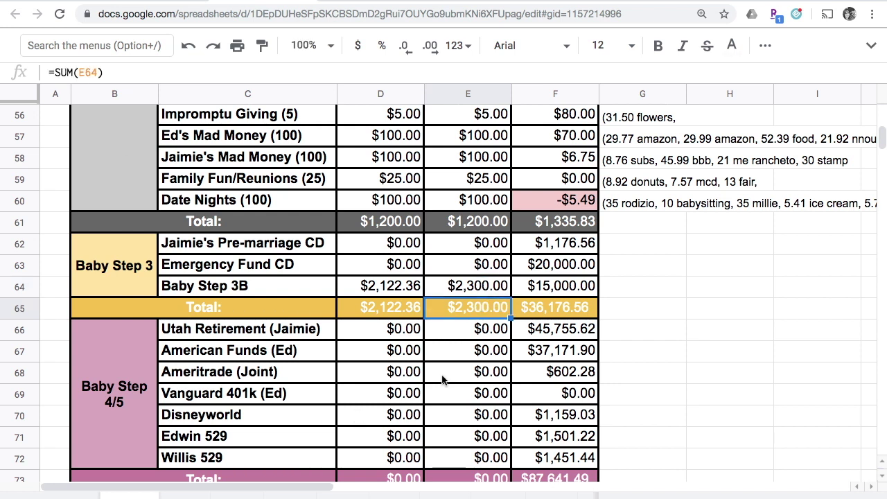
- Set the Baby Step 3B balance to 17300
left_click_drag(469, 288, 537, 293)
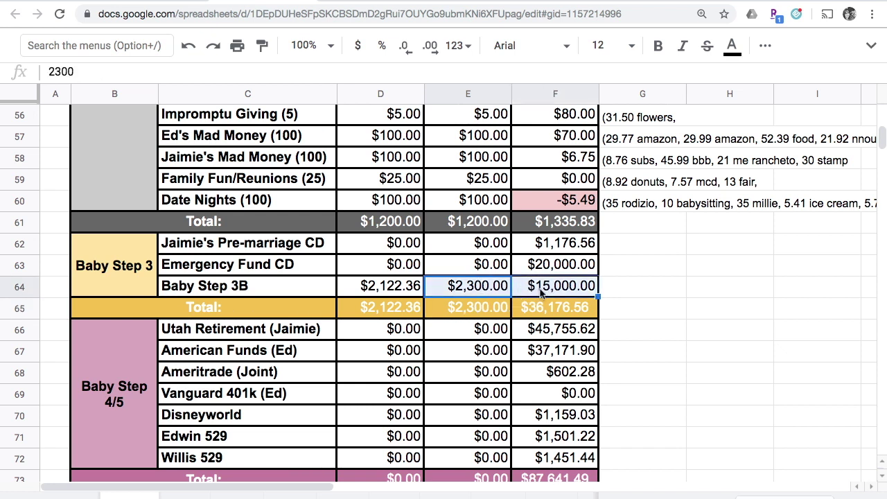
left_click(540, 293)
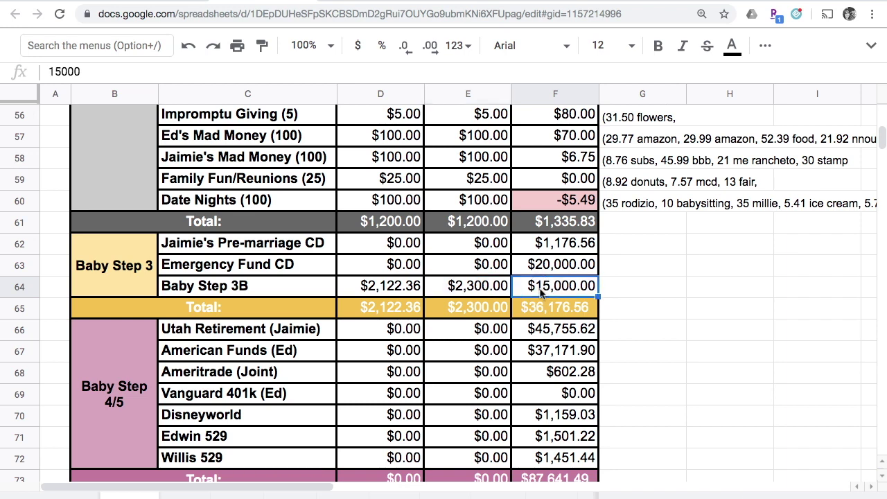
type("17300")
key("Return")
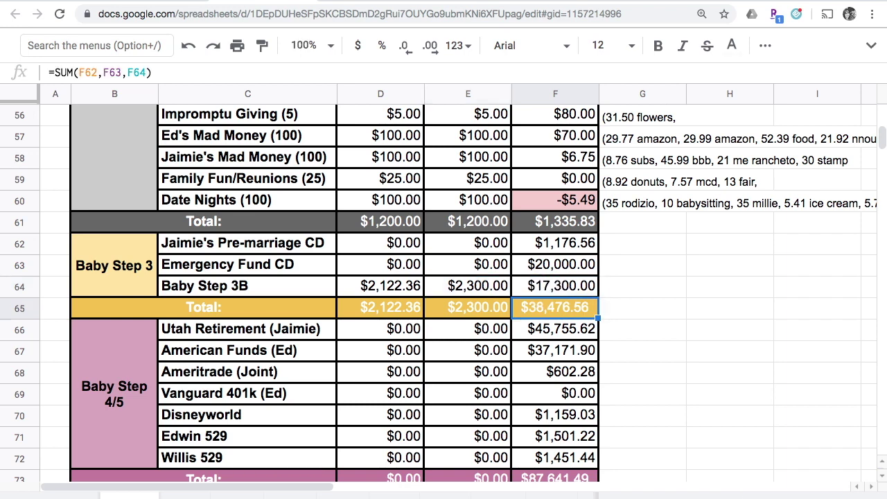
key("Up")
- Examine the final payment amount and look through the Sinking Funds and Leisure Funds for categories with negative balances
scroll(462, 391, "down", 2)
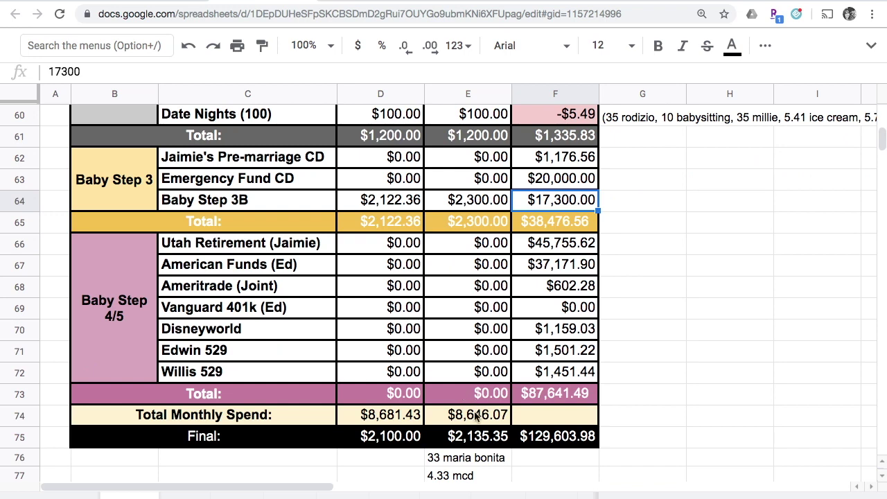
scroll(489, 316, "up", 3)
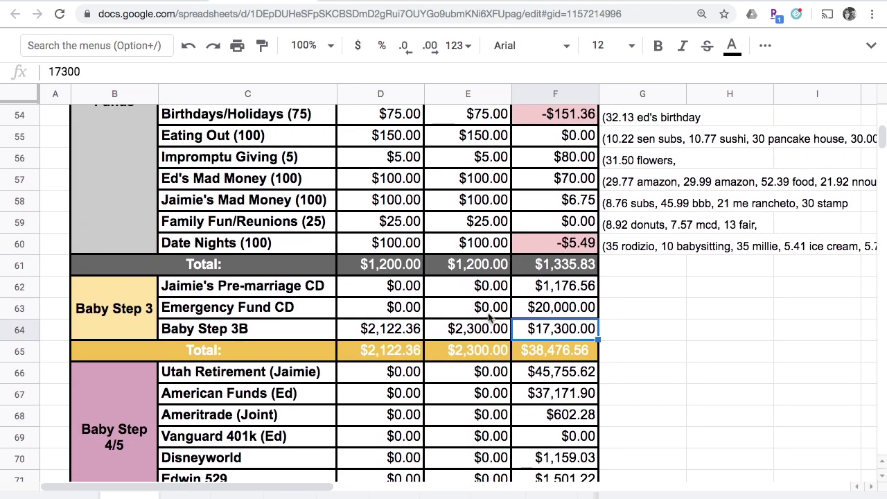
scroll(489, 316, "up", 1)
scroll(489, 316, "up", 2)
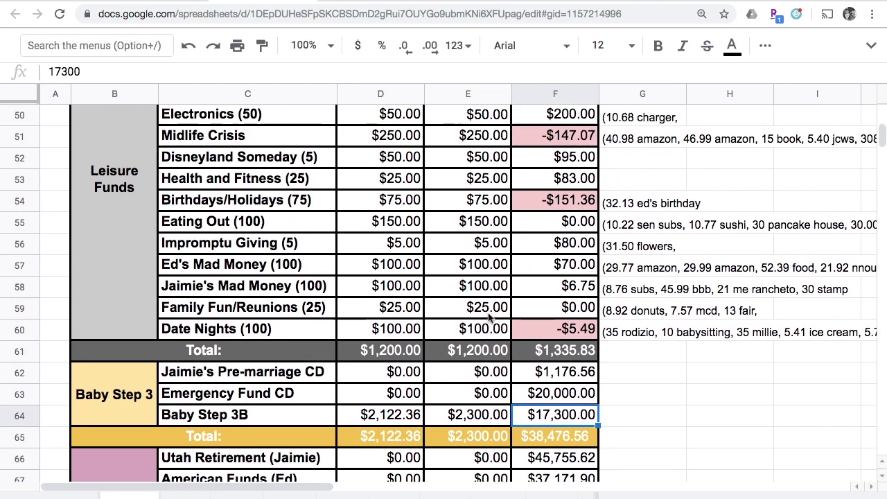
scroll(491, 232, "up", 1)
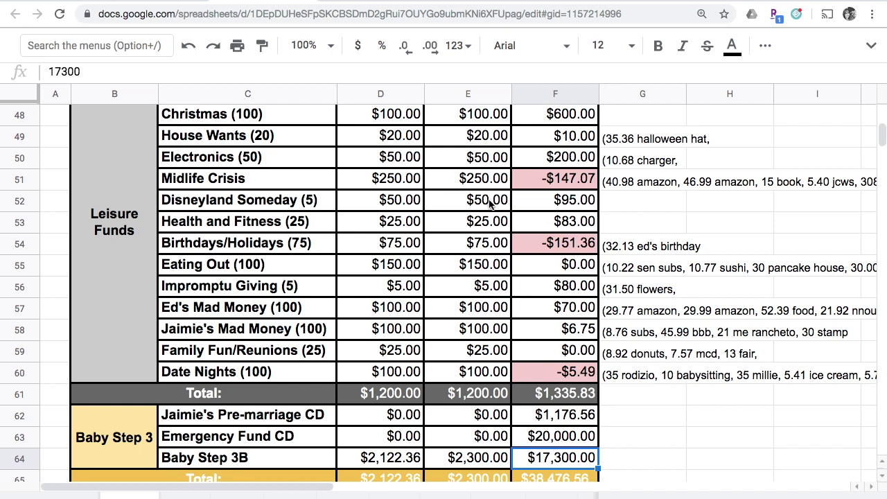
scroll(491, 202, "up", 1)
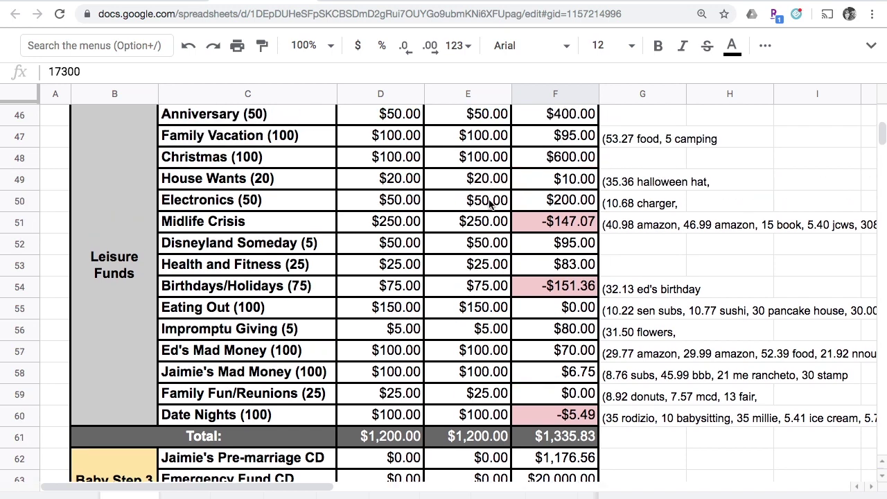
scroll(491, 203, "up", 3)
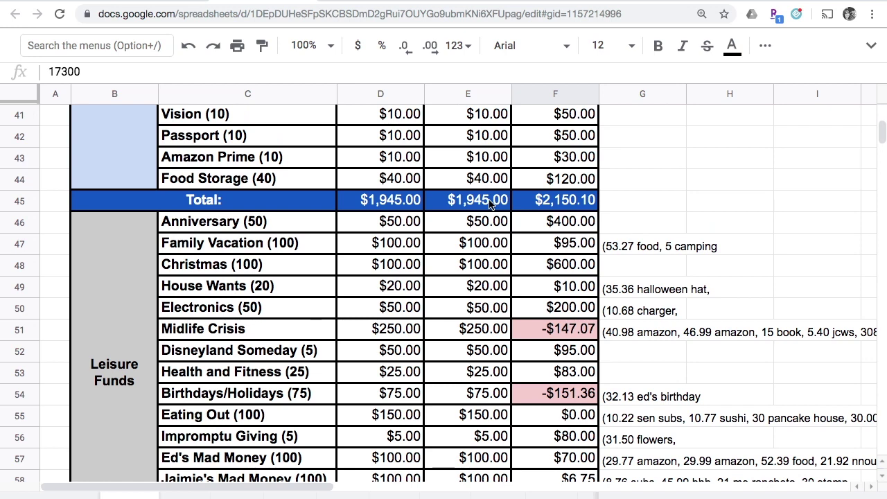
scroll(491, 202, "up", 3)
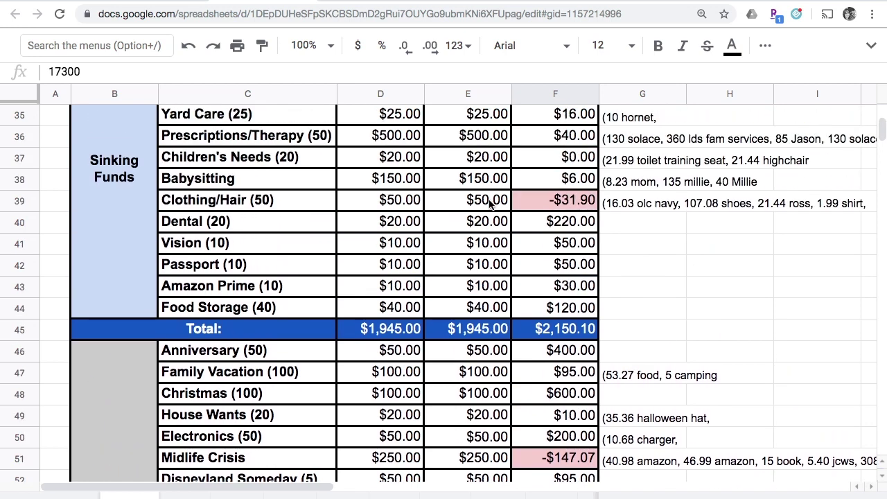
scroll(490, 202, "down", 1)
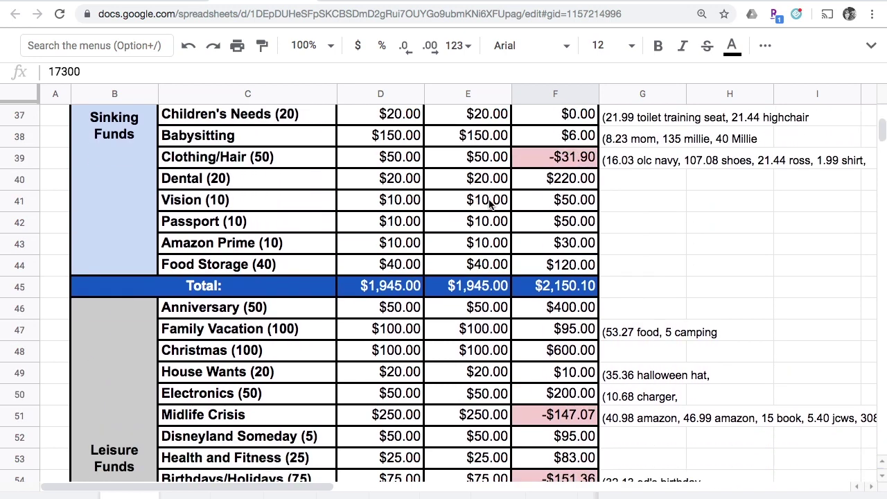
scroll(490, 202, "down", 2)
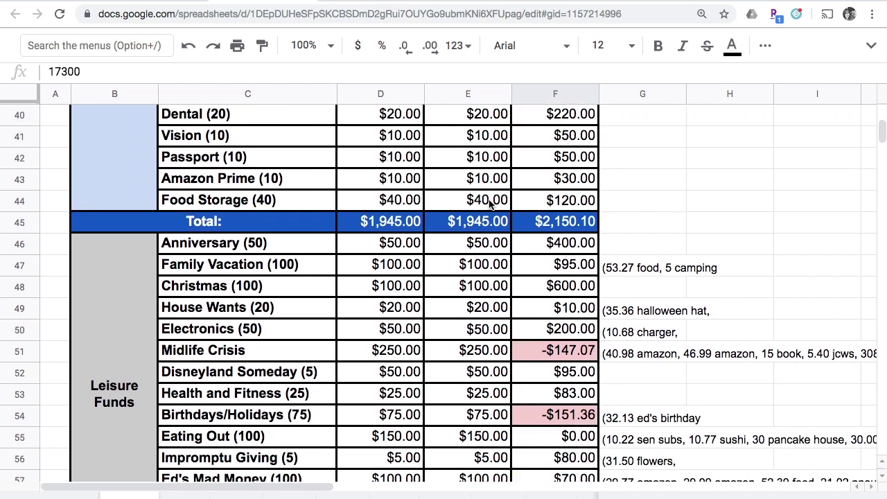
scroll(490, 201, "up", 2)
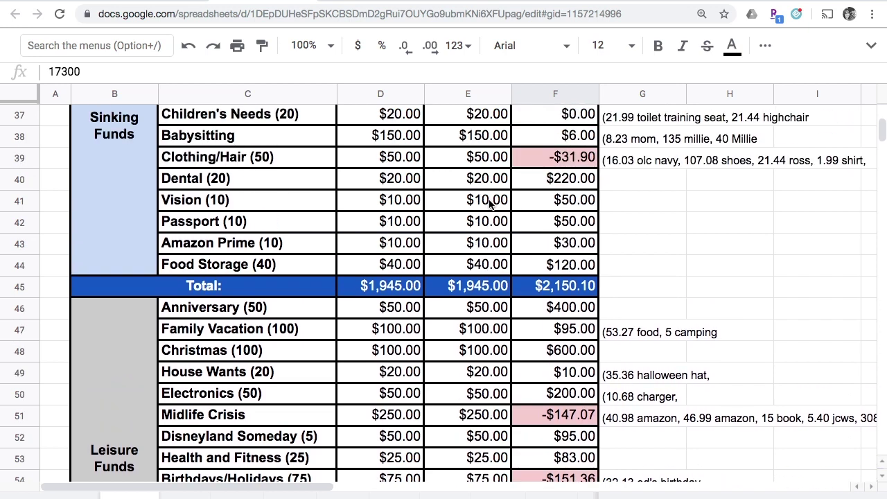
scroll(489, 202, "down", 5)
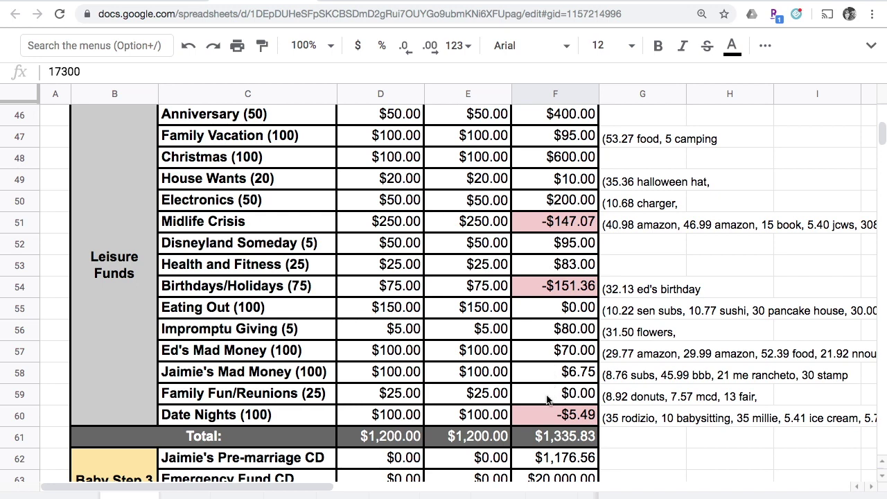
scroll(550, 198, "up", 3)
scroll(550, 194, "up", 2)
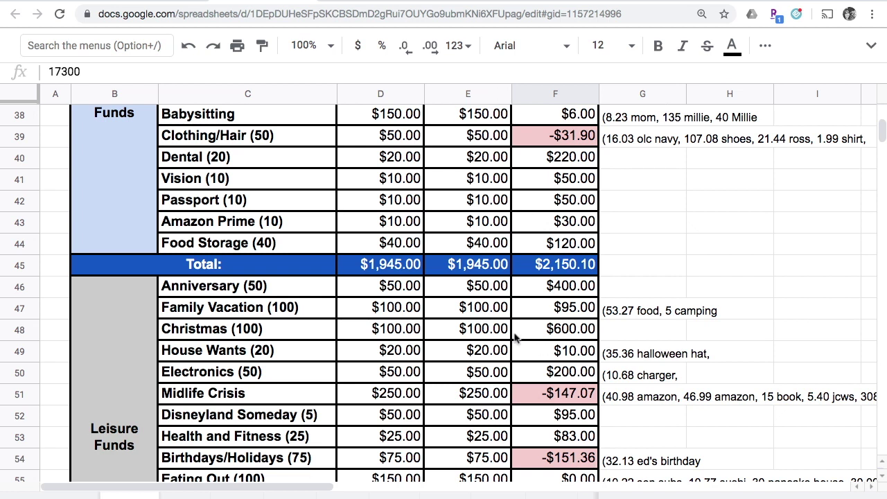
scroll(521, 379, "down", 1)
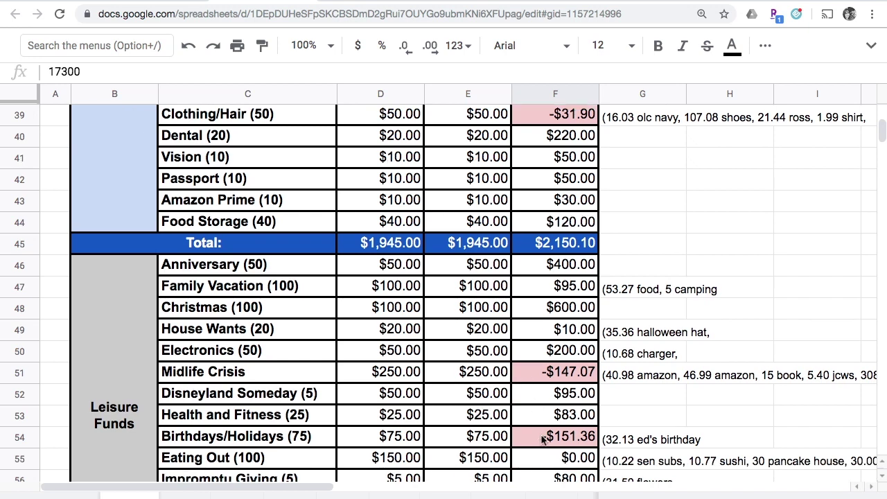
scroll(521, 197, "up", 4)
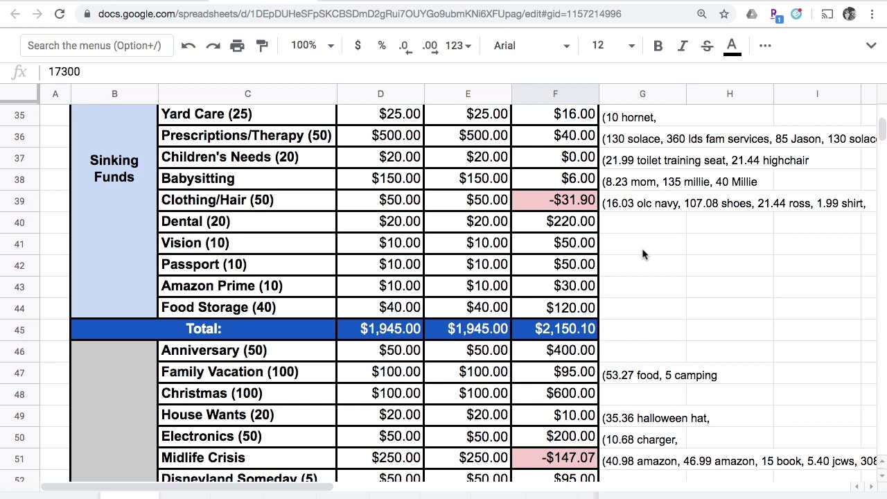
- Set the Clothing/Hair payment in the Sinking Funds to 82
left_click(473, 202)
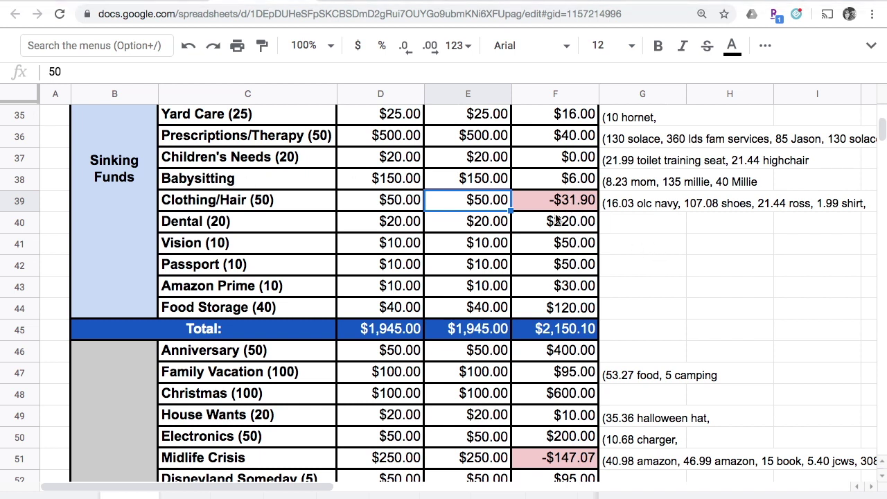
left_click(82, 70)
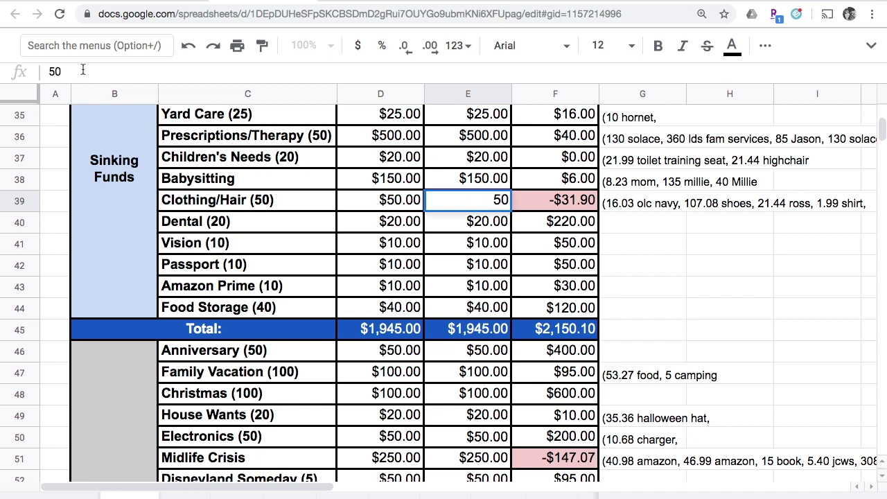
left_click(55, 71)
key("BackSpace")
type("82")
key("Delete")
key("Return")
key("Up")
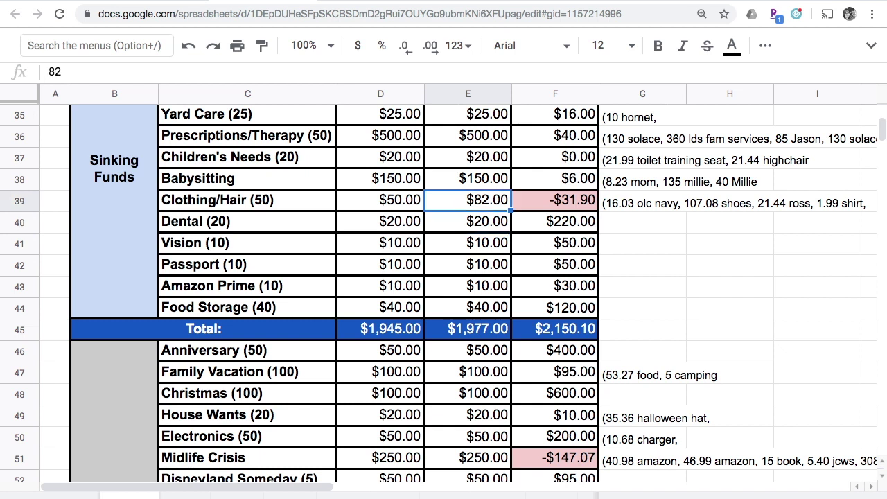
- Set the Clothing/Hair balance in the Sinking Funds to 0.10
key("Right")
type(".10")
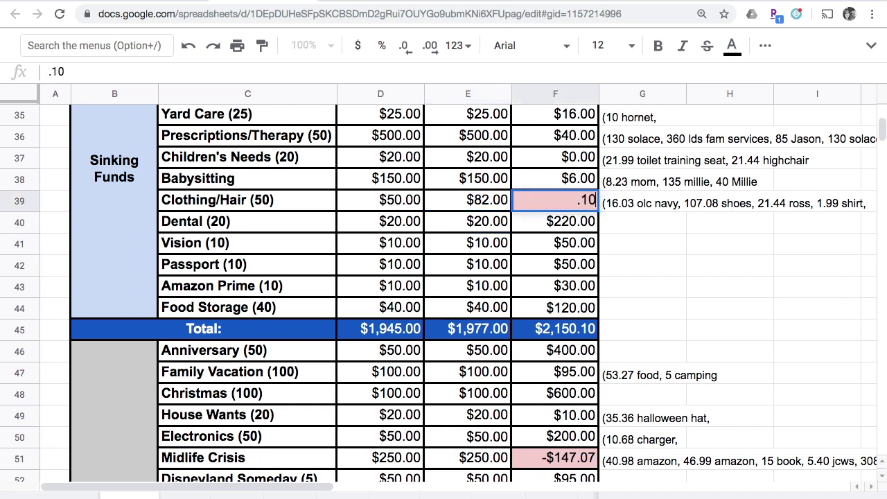
key("Return")
- Remove the red fill color from the Clothing/Hair balance cell
left_click(569, 199)
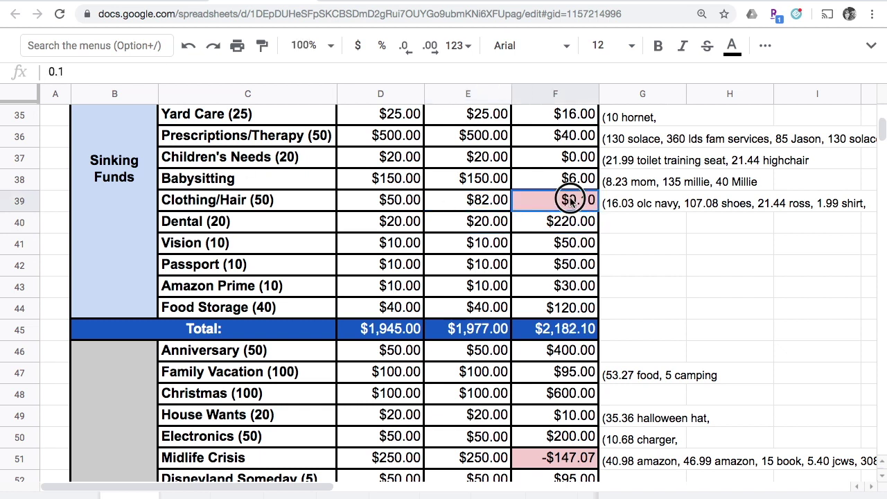
left_click(765, 45)
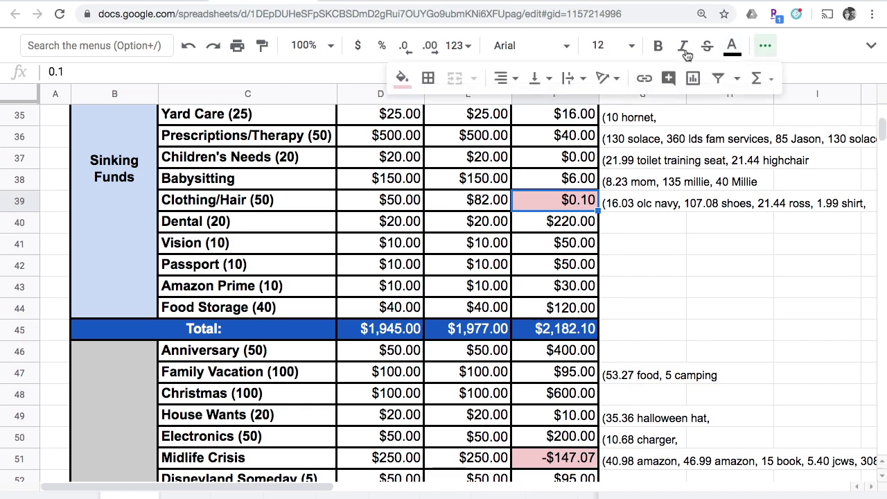
left_click(402, 78)
left_click(415, 109)
left_click(668, 287)
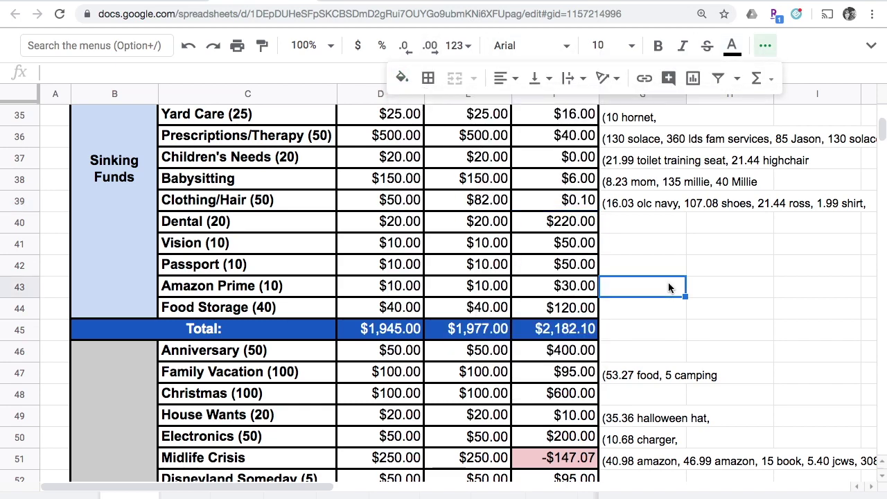
- Check the final payment amount and set the Date Nights payment in the Leisure Funds to 103.35
scroll(447, 242, "down", 7)
scroll(447, 242, "down", 3)
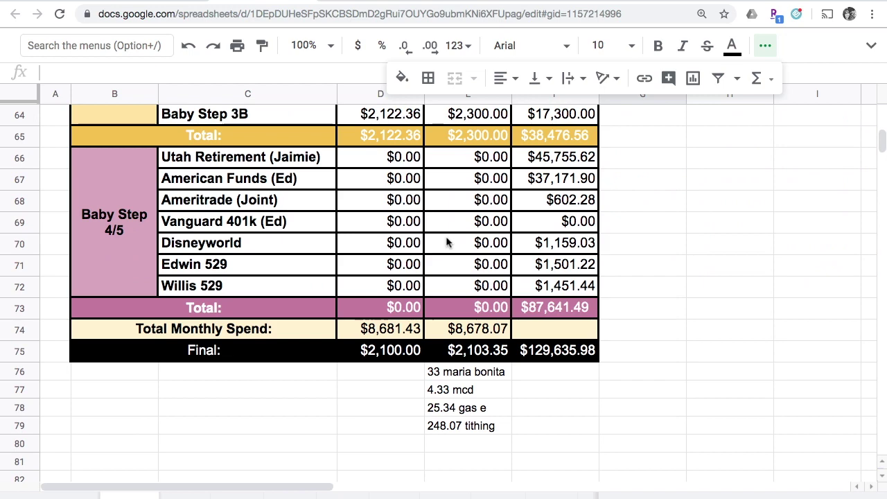
scroll(492, 310, "up", 3)
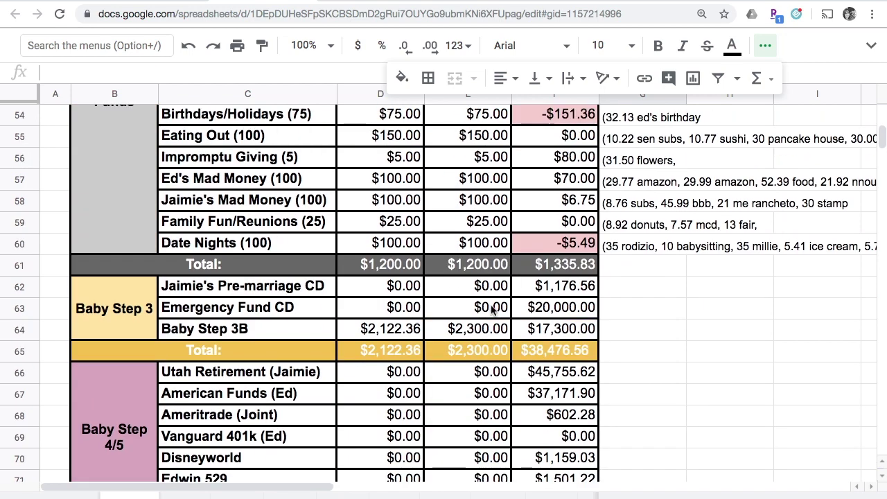
left_click(477, 244)
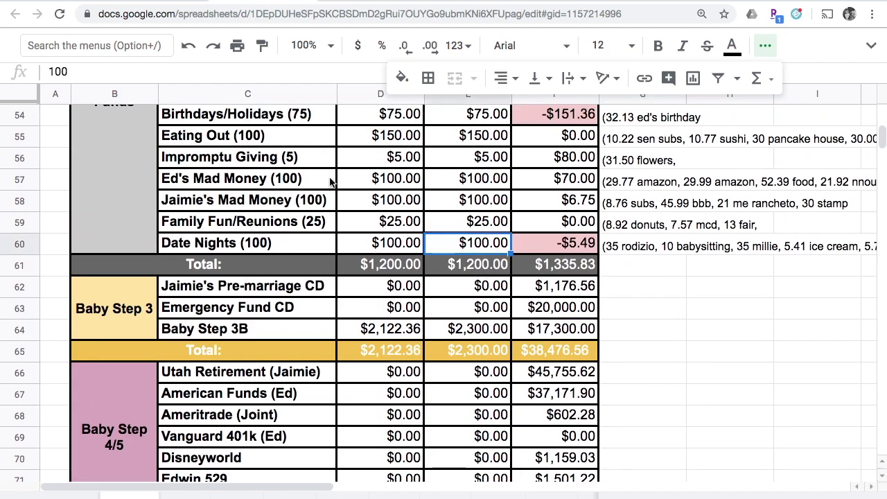
left_click(81, 70)
key("BackSpace")
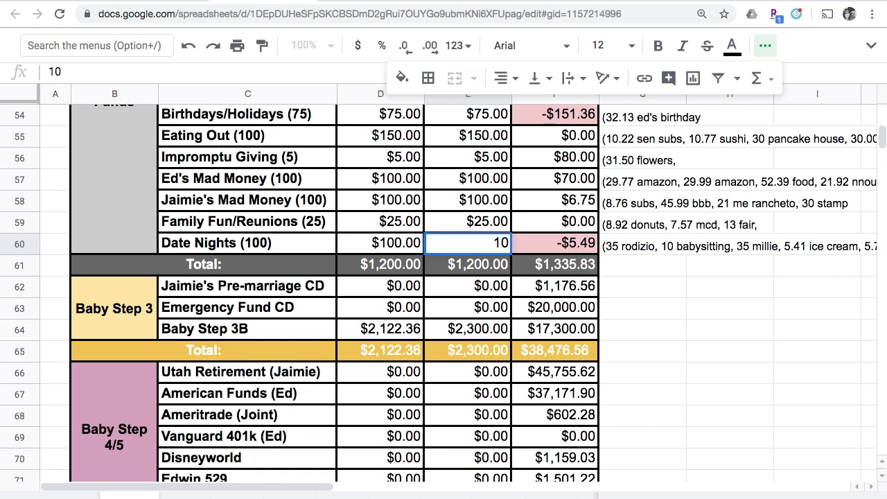
type("3.35")
key("Return")
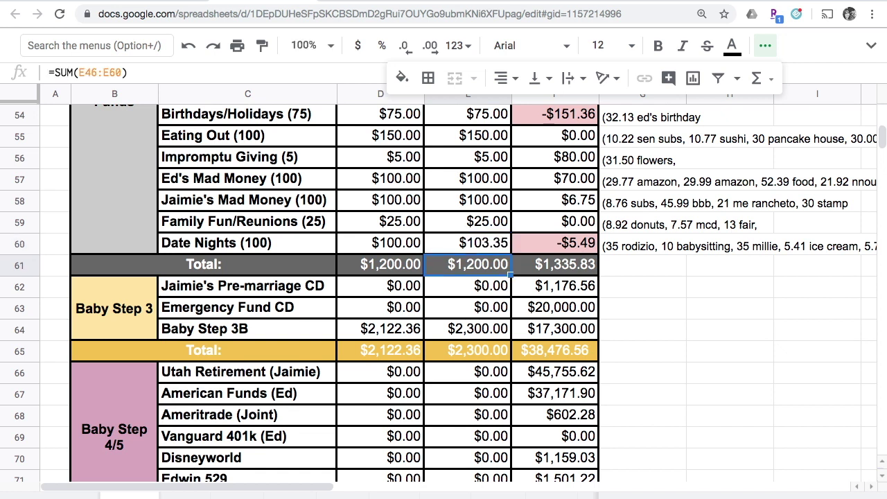
- Set the Date Nights balance to -2.14 with the help of a scratch value of 3.35 in H62, and clear that scratch cell
left_click(762, 289)
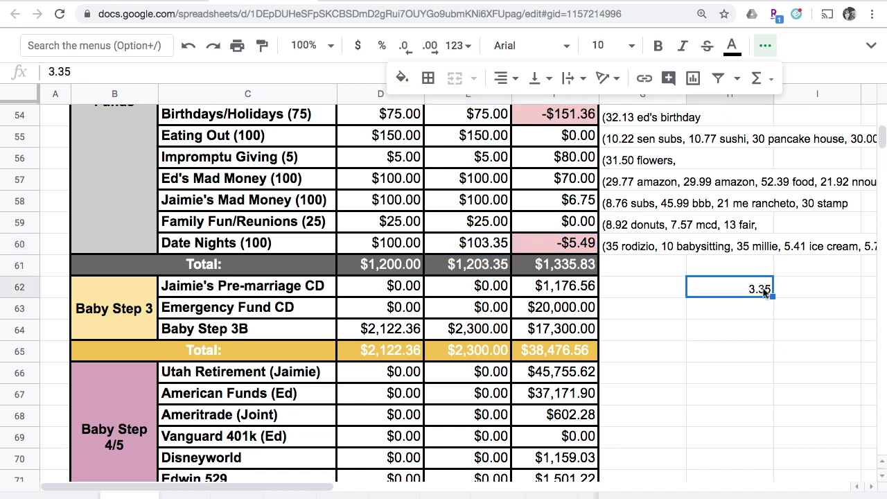
left_click(549, 237, "super")
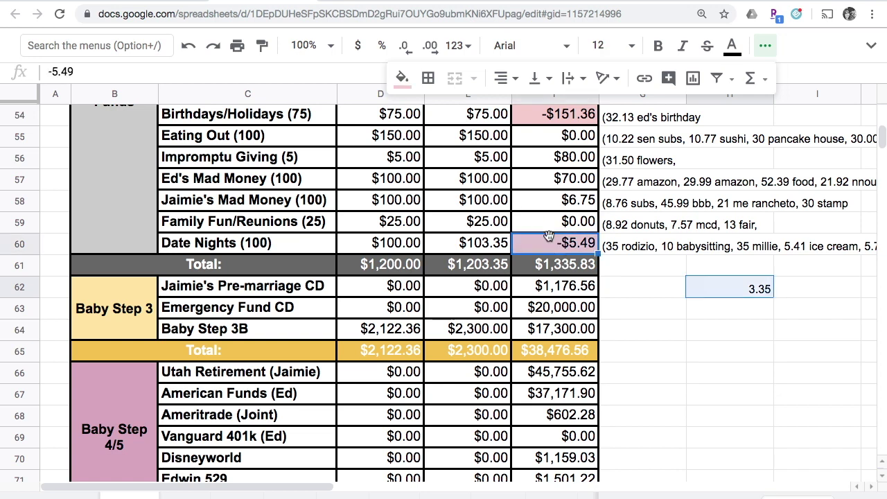
left_click(549, 237)
type("-")
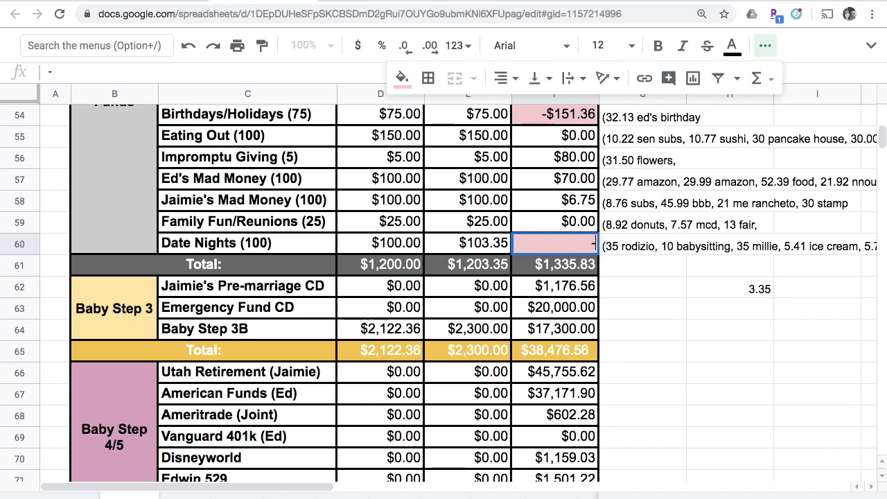
type("$2.14")
key("Return")
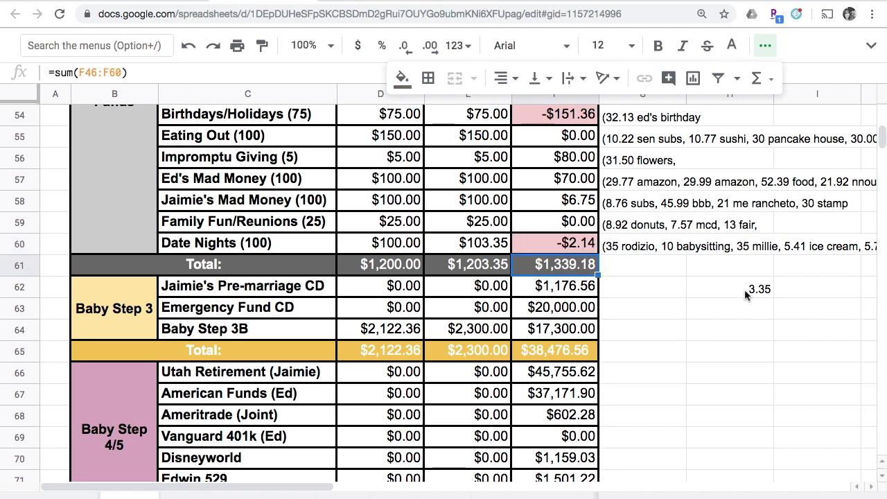
left_click(747, 294)
key("Delete")
- Review the Sinking Funds and Leisure Funds balances, the Baby Step 3B row, and the monthly spend and final totals
scroll(747, 295, "up", 10)
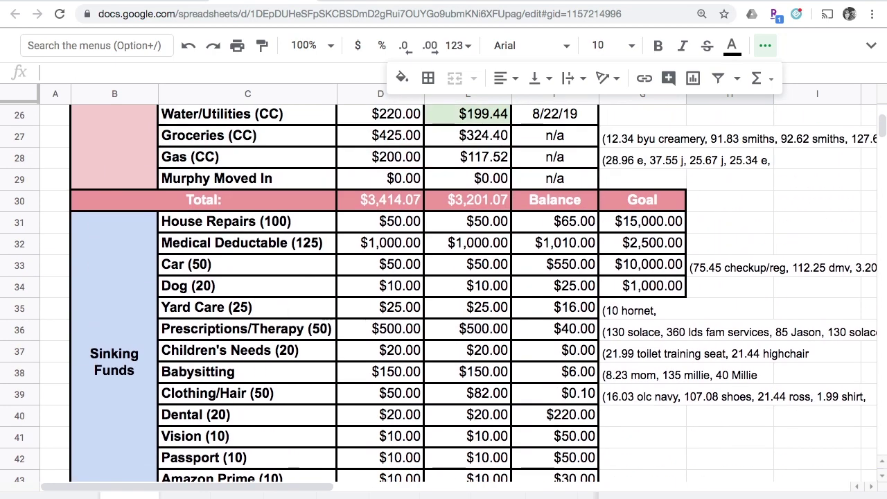
scroll(609, 309, "up", 1)
scroll(610, 308, "down", 2)
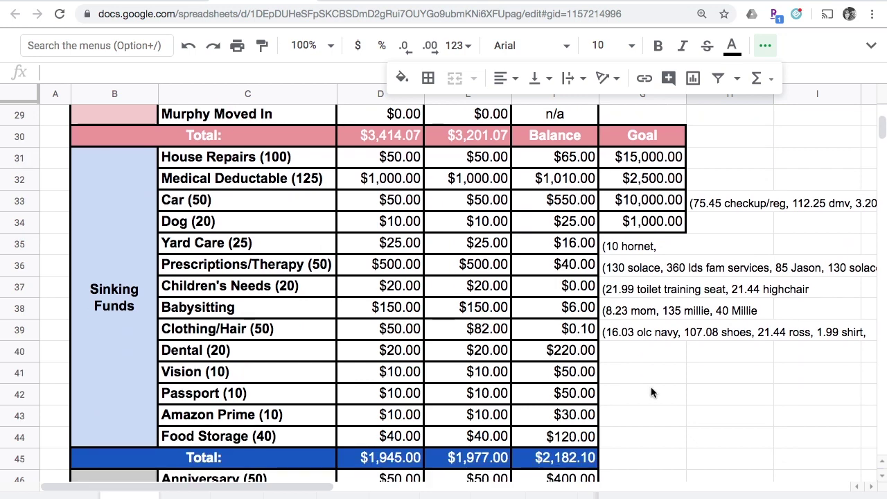
scroll(651, 393, "down", 1)
scroll(651, 393, "down", 8)
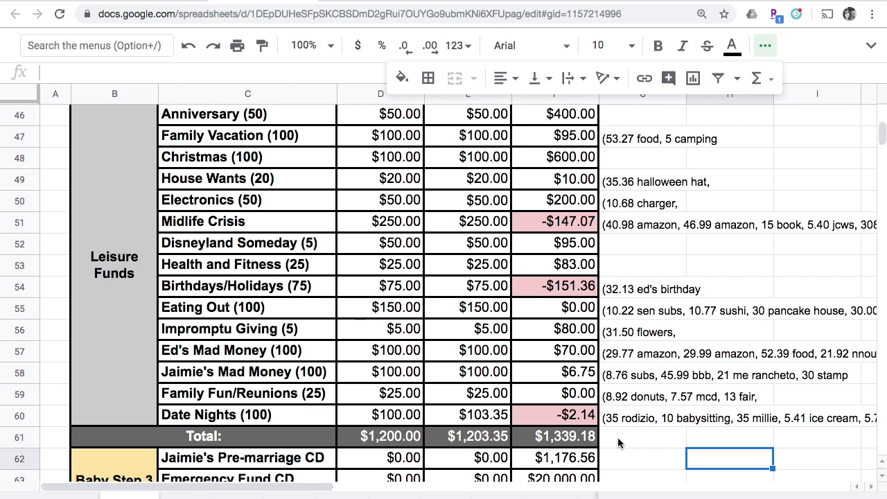
scroll(619, 443, "down", 5)
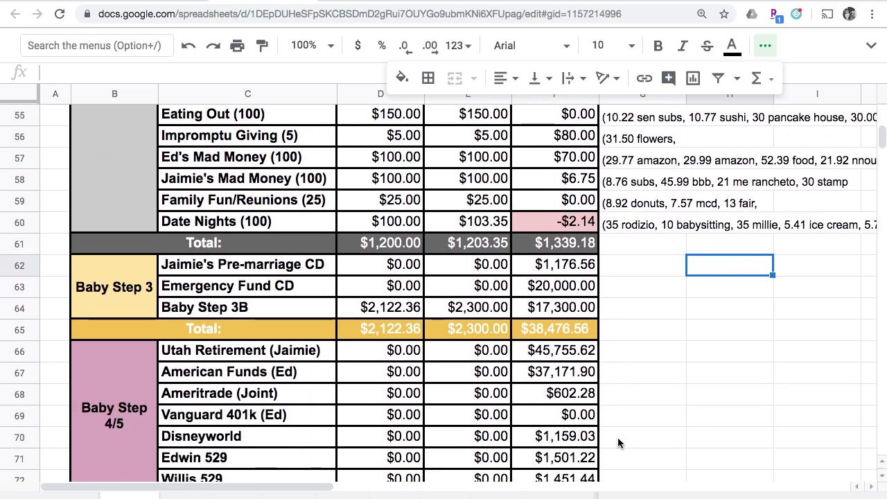
scroll(618, 437, "down", 3)
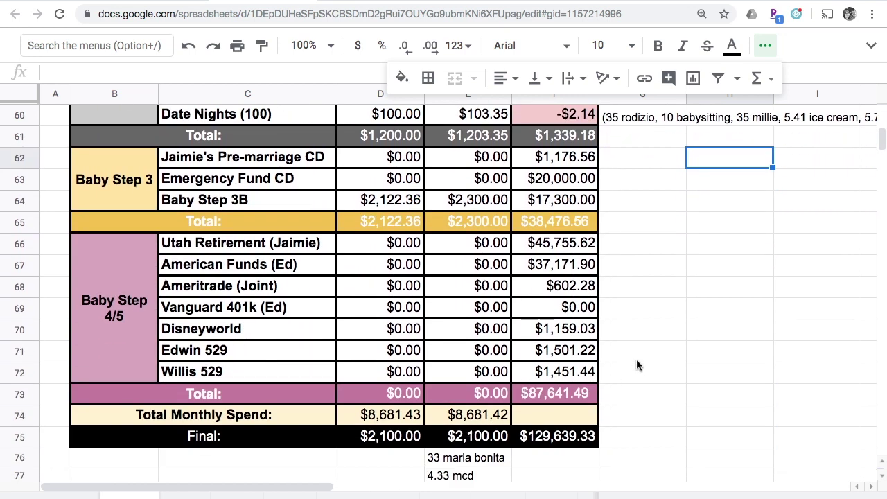
scroll(636, 356, "up", 1)
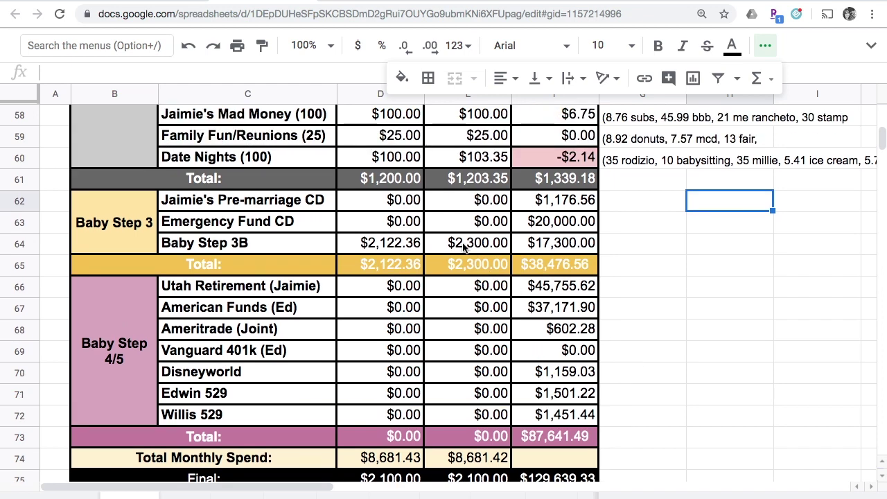
scroll(476, 408, "down", 1)
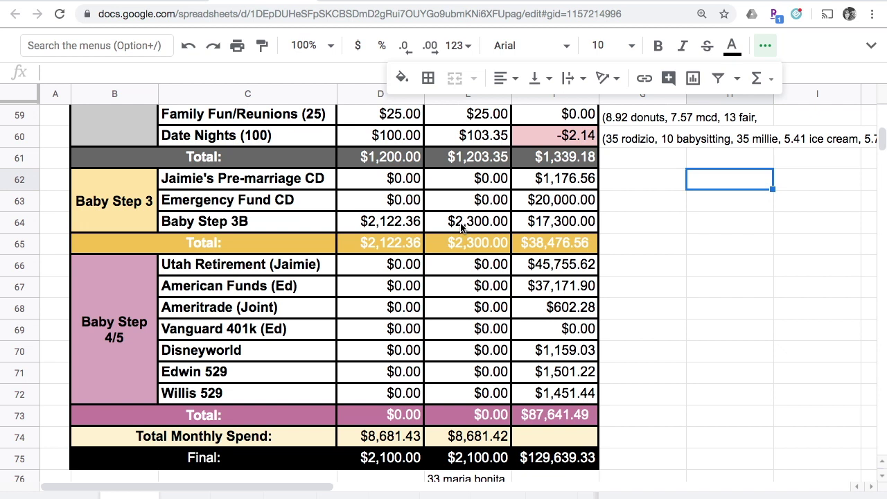
left_click(580, 223)
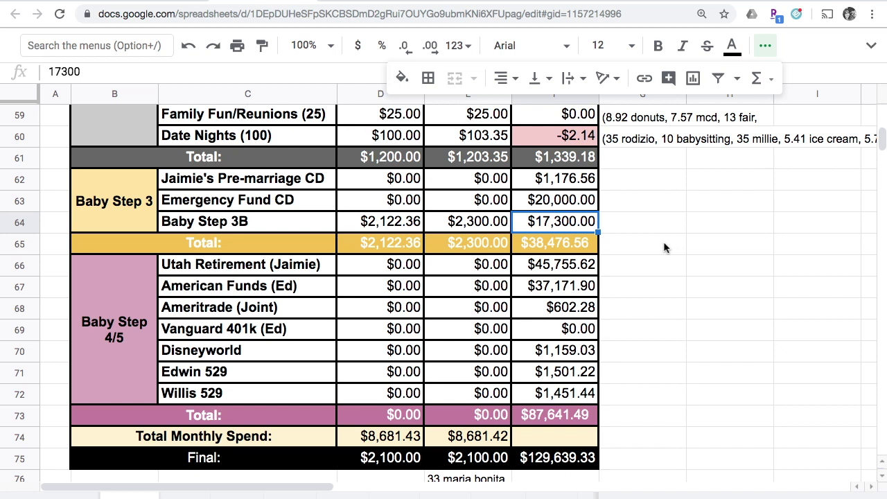
key("Down")
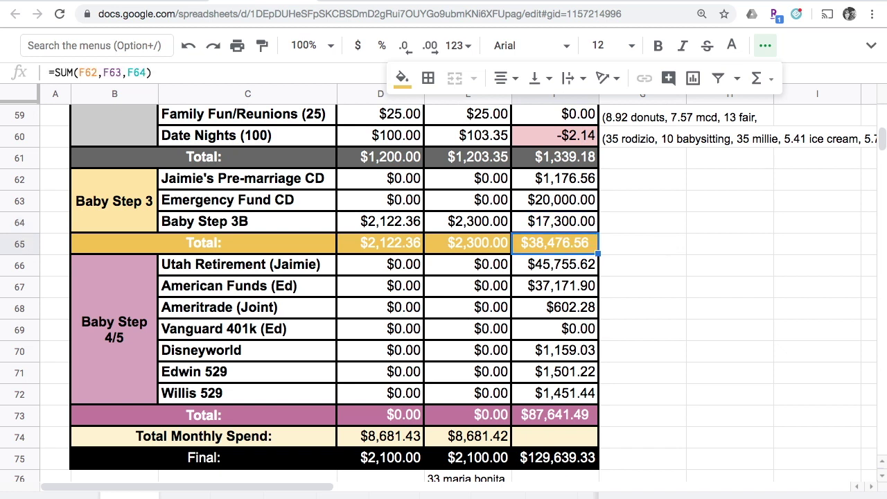
key("Down")
key("Up")
key("Up")
key("Up")
key("Down")
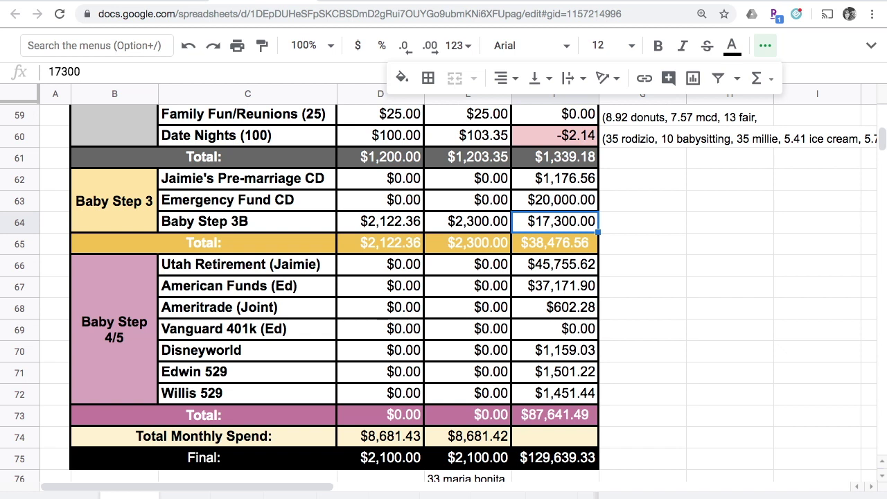
left_click(468, 221)
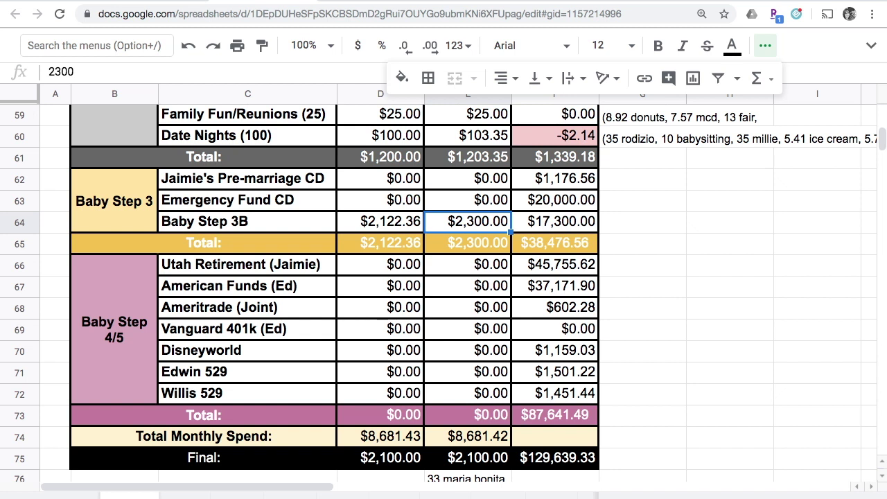
left_click(554, 221)
left_click(467, 221)
left_click(555, 200)
left_click(554, 221)
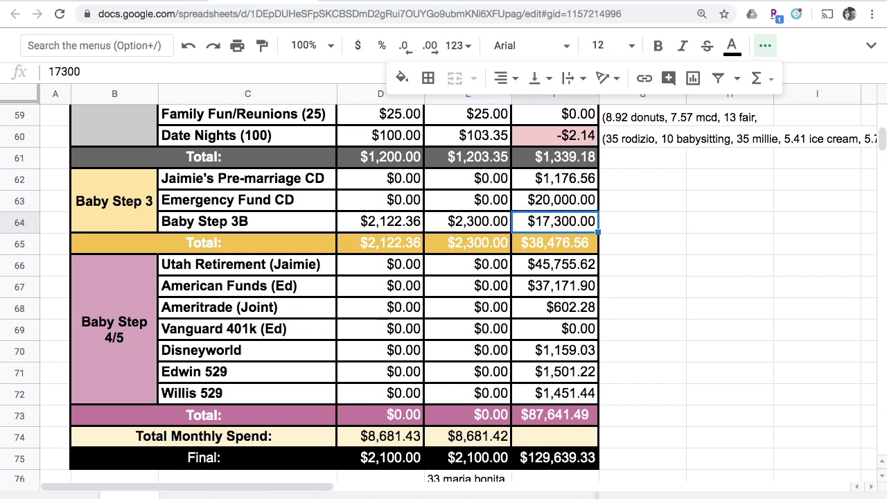
left_click(467, 221)
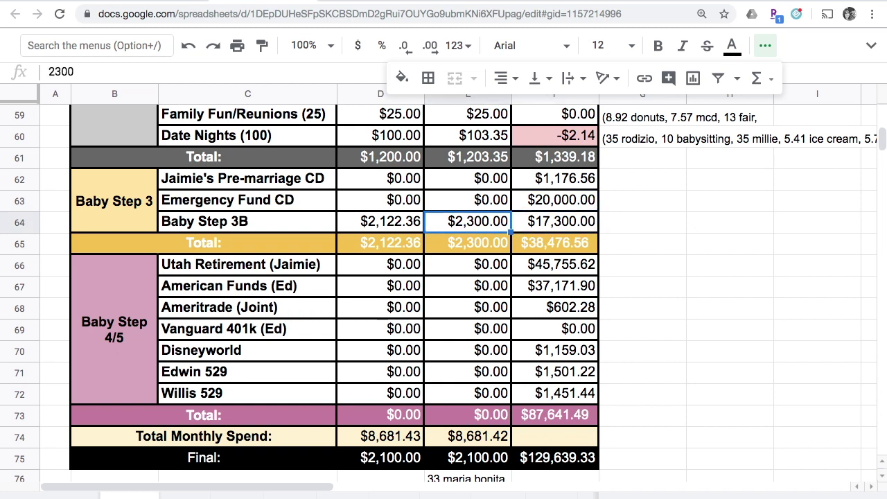
left_click(555, 221)
left_click(555, 221)
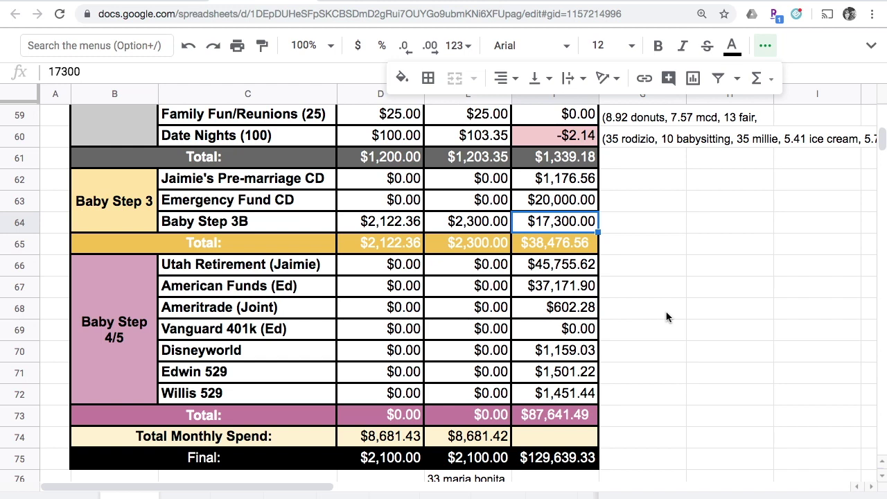
scroll(667, 317, "down", 2)
scroll(667, 316, "up", 1)
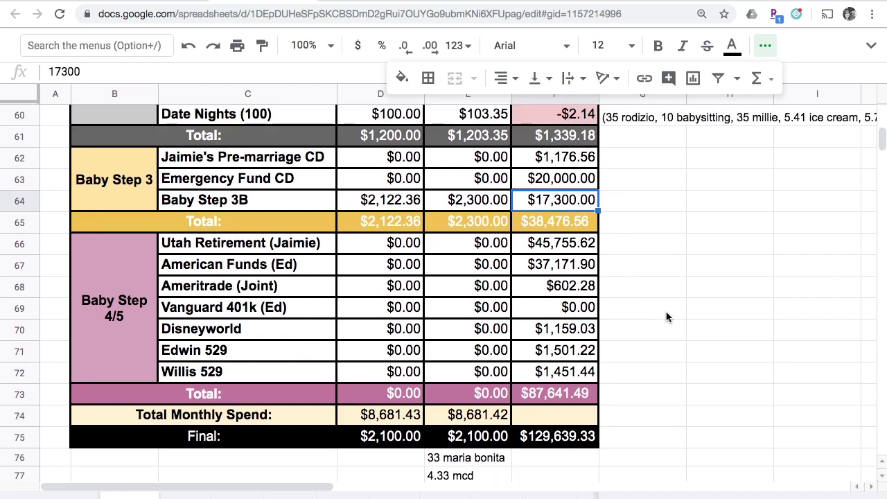